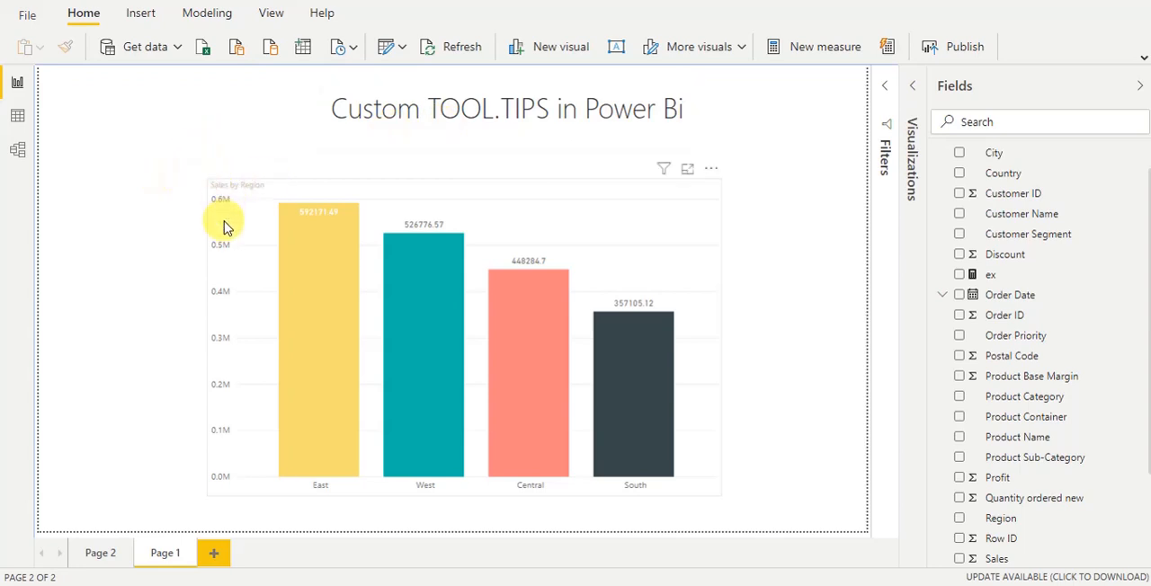
Add a new report page and set its page size type to Tooltip
mouse_move(310, 263)
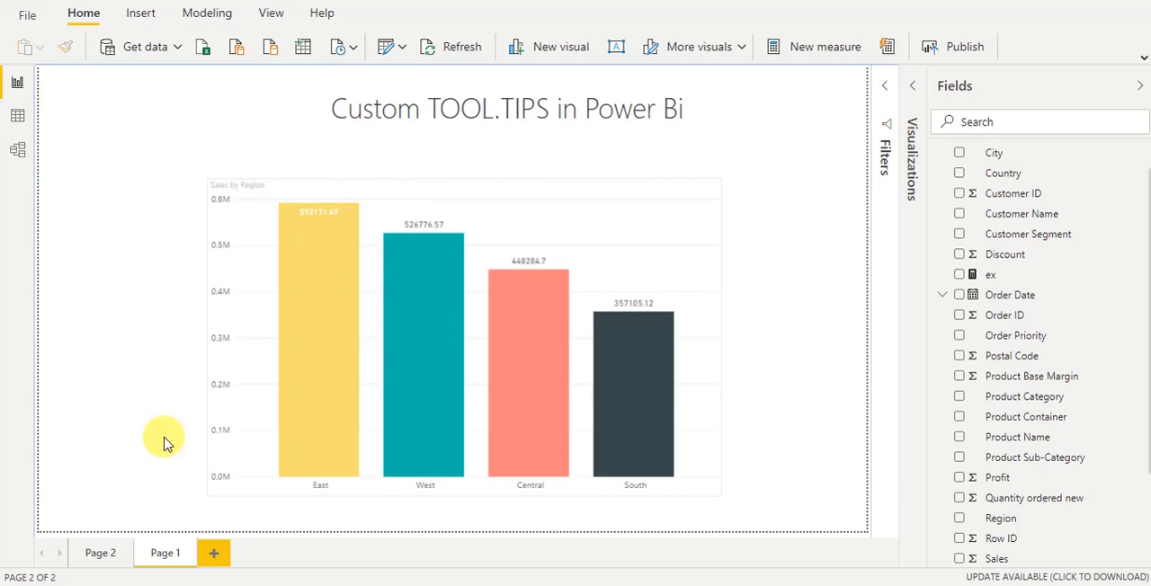
click(213, 553)
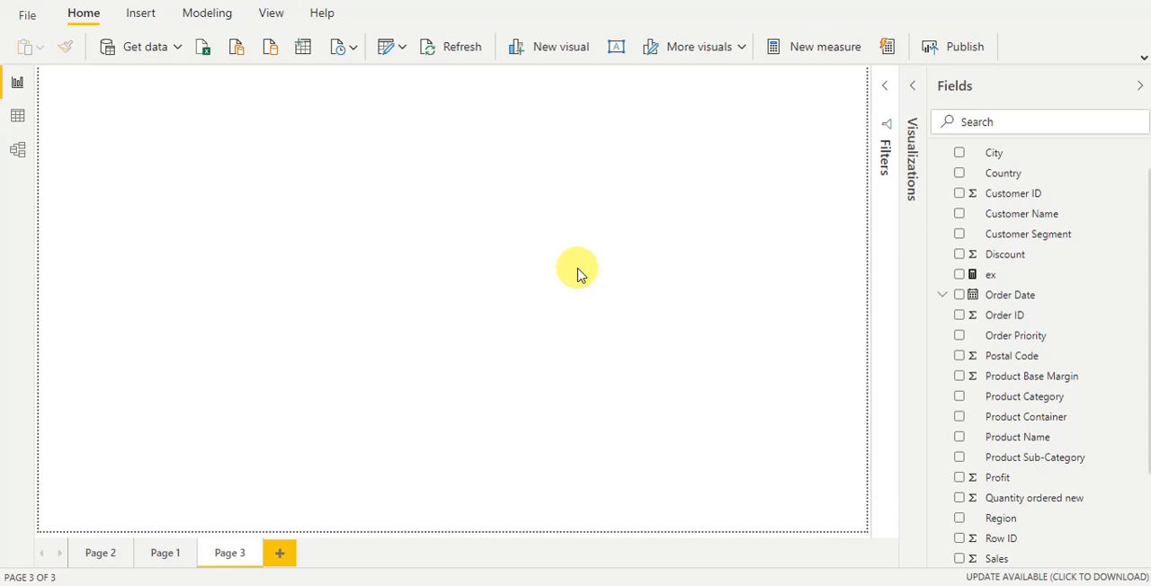
click(911, 88)
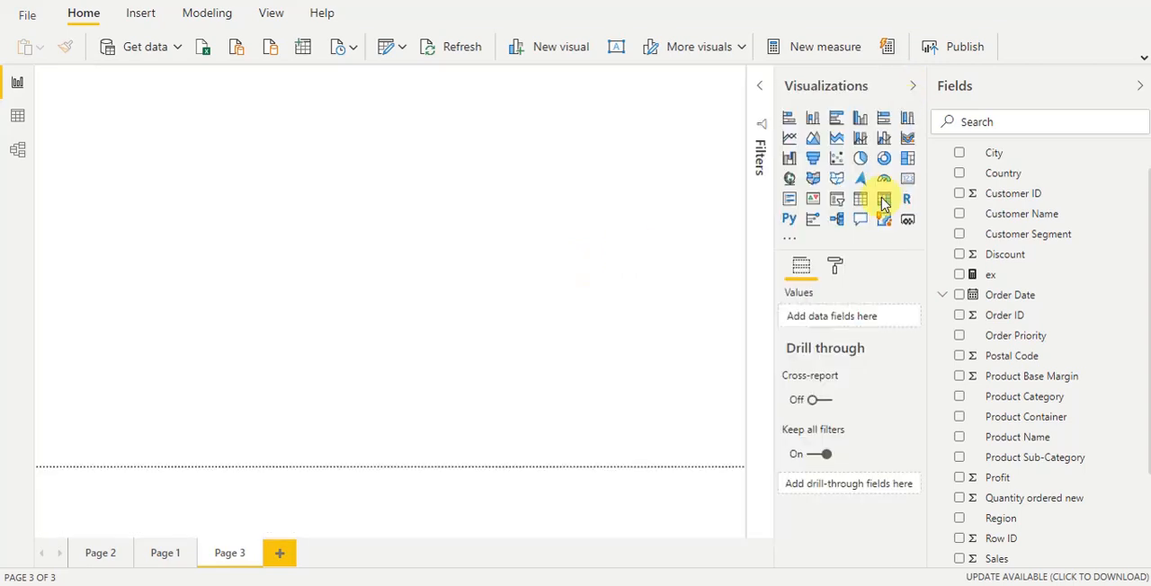
click(836, 271)
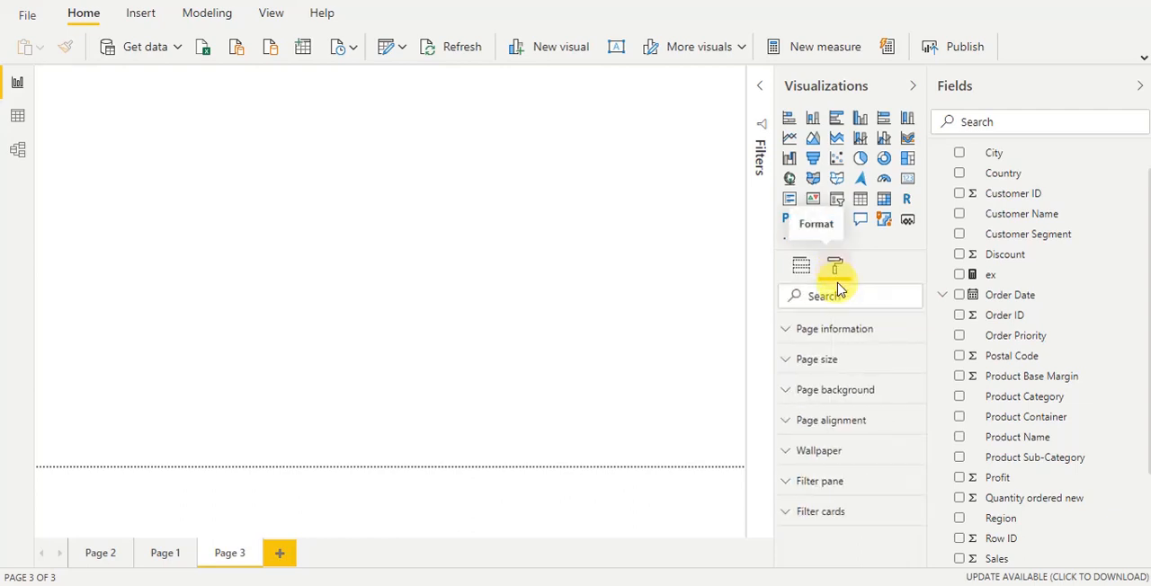
click(843, 364)
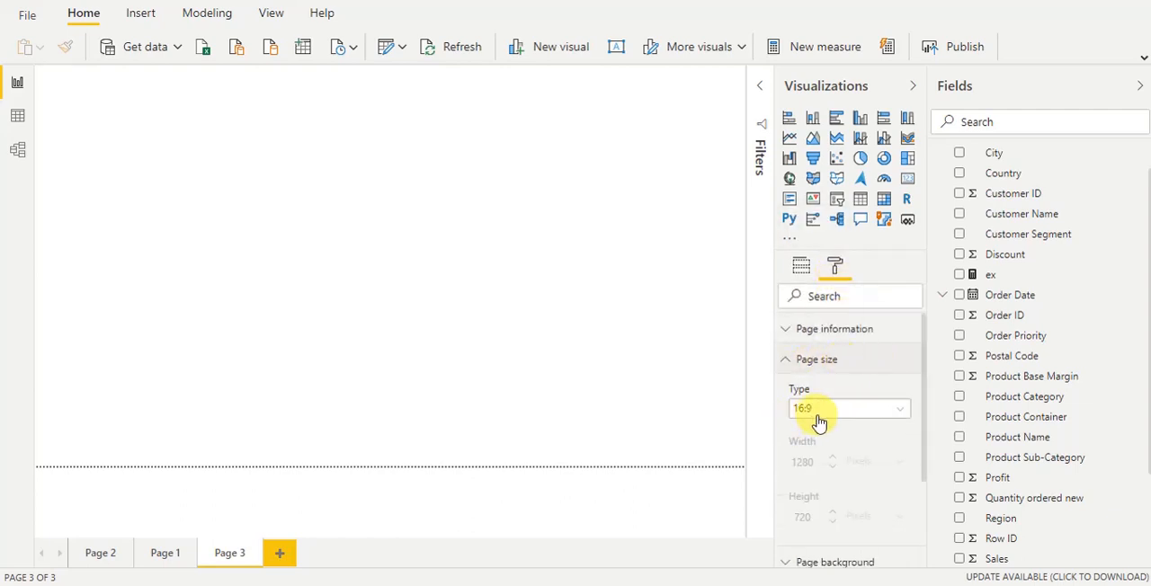
click(818, 414)
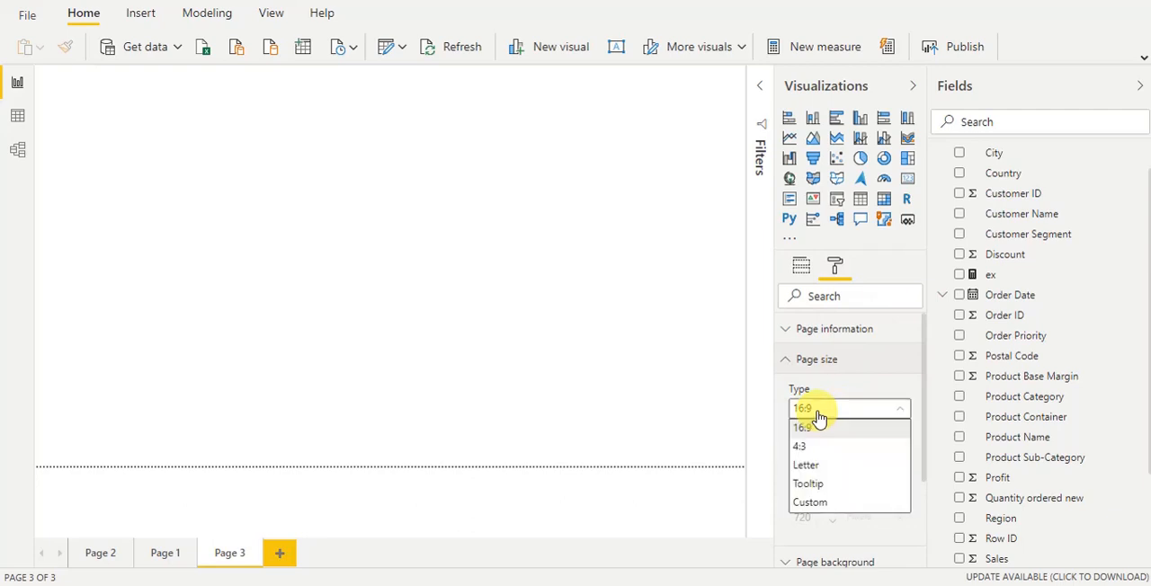
click(816, 485)
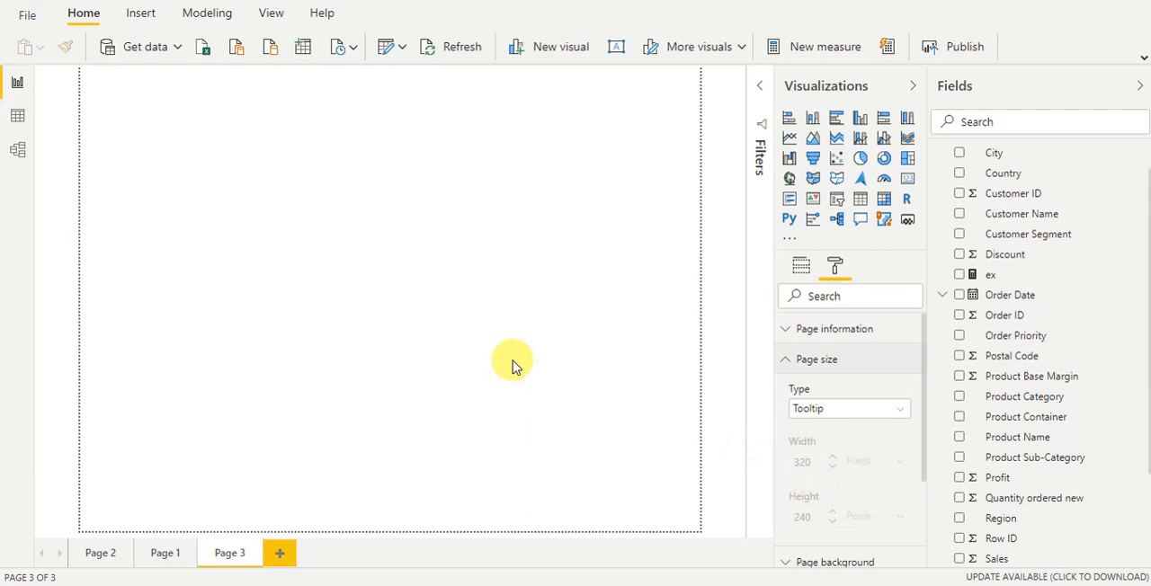
Set the page view to Actual size and collapse the page size settings
click(275, 16)
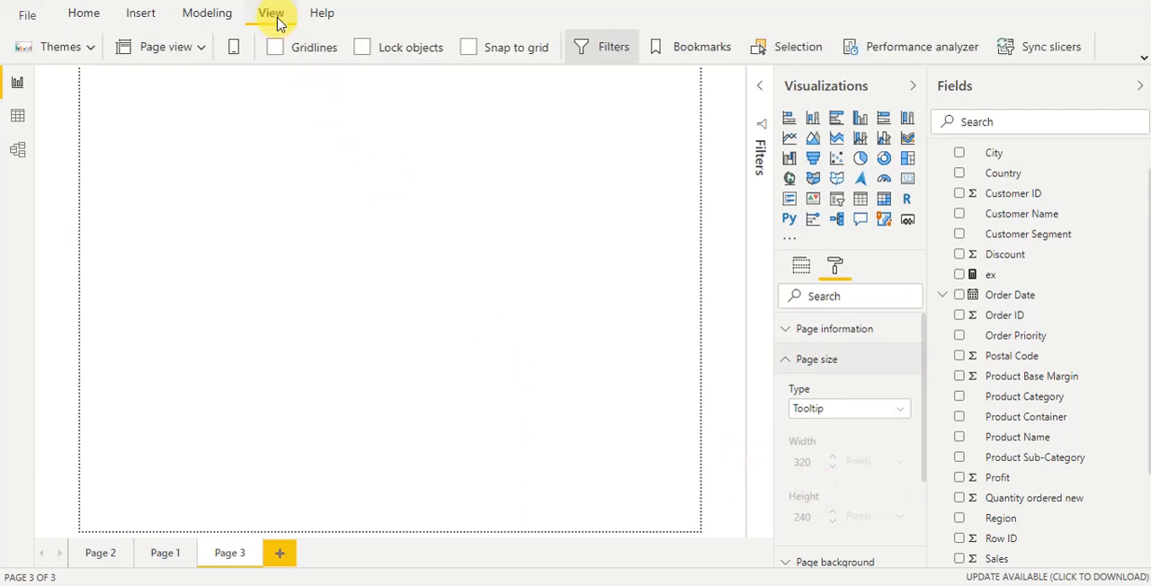
click(196, 54)
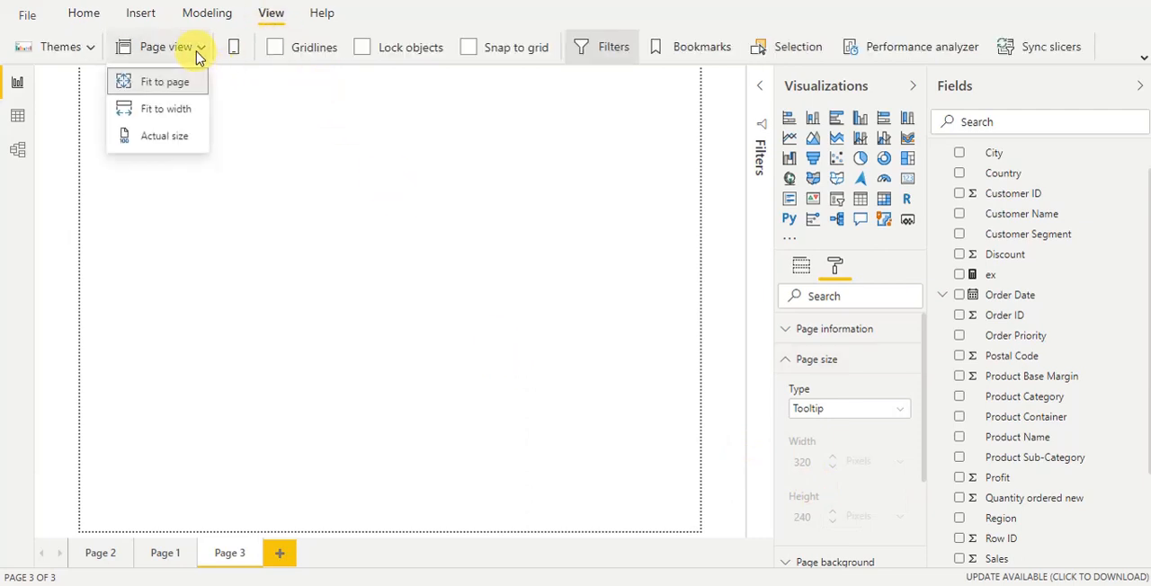
click(163, 136)
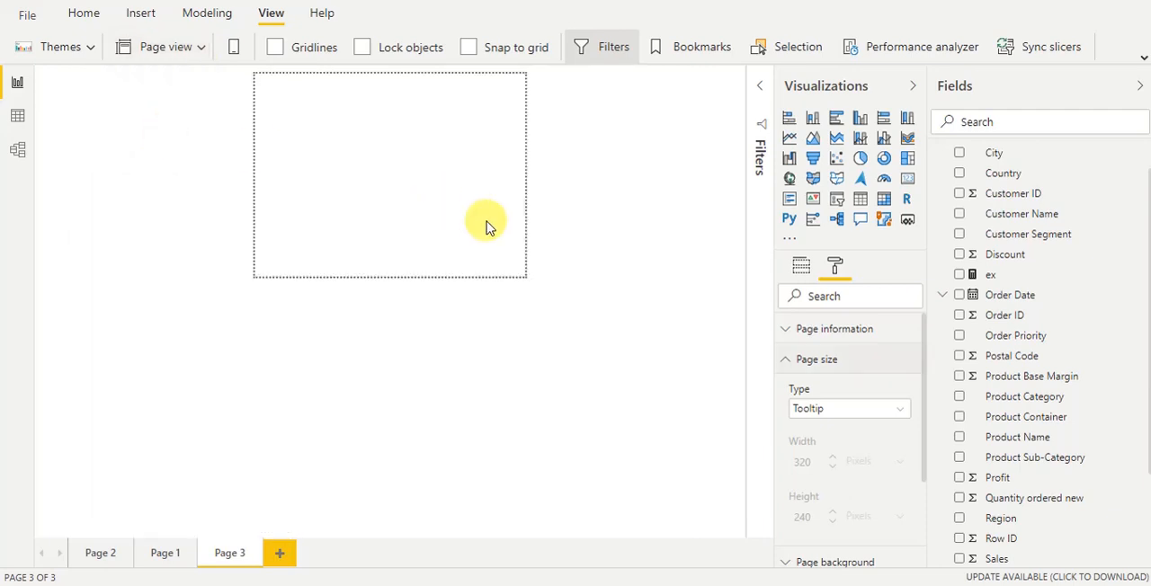
click(783, 362)
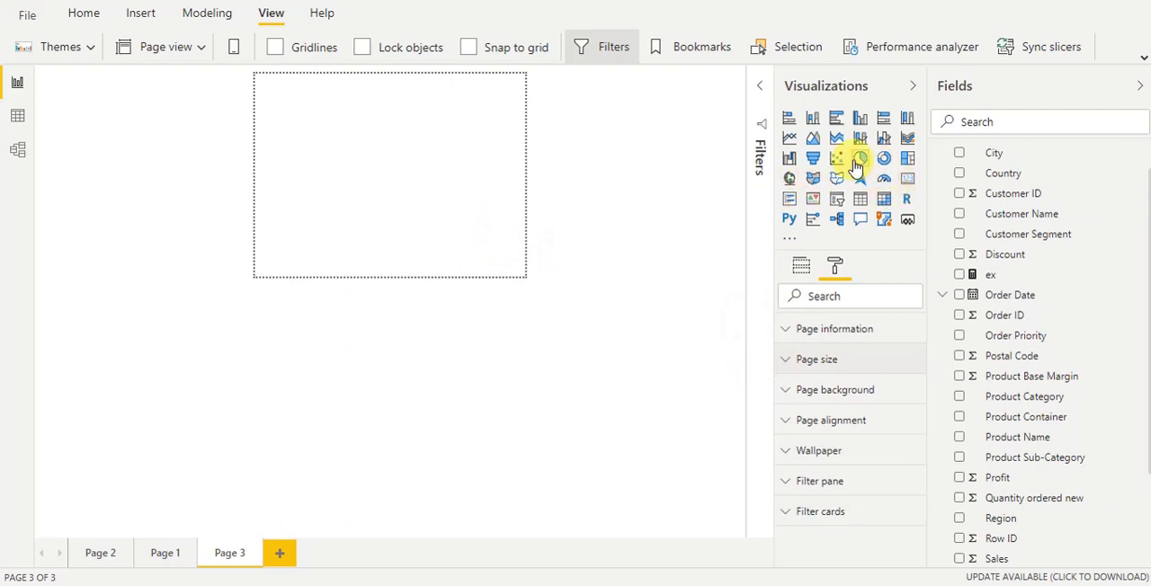
Add a pie chart with Product Category as legend and Sales as values, then shrink it into the lower part of the tooltip page
drag(858, 161, 368, 134)
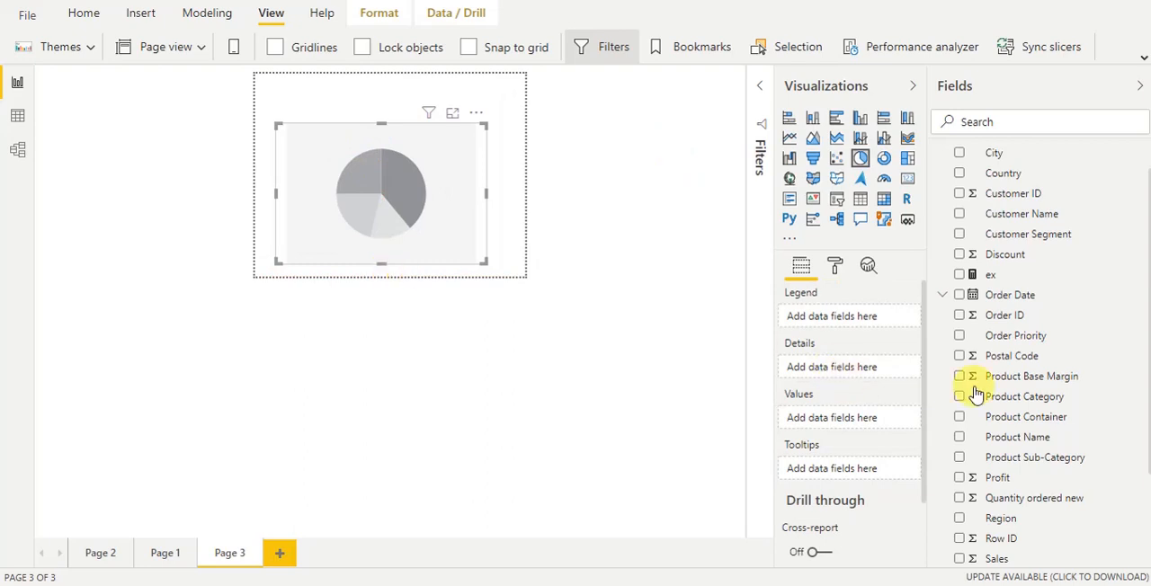
drag(1016, 397, 834, 325)
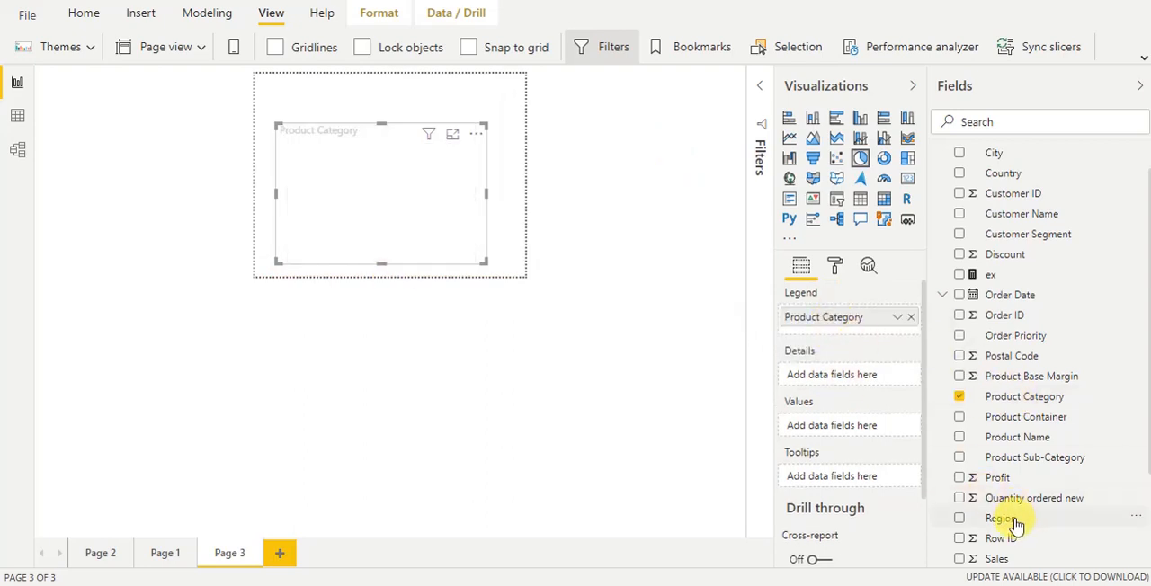
drag(996, 558, 837, 427)
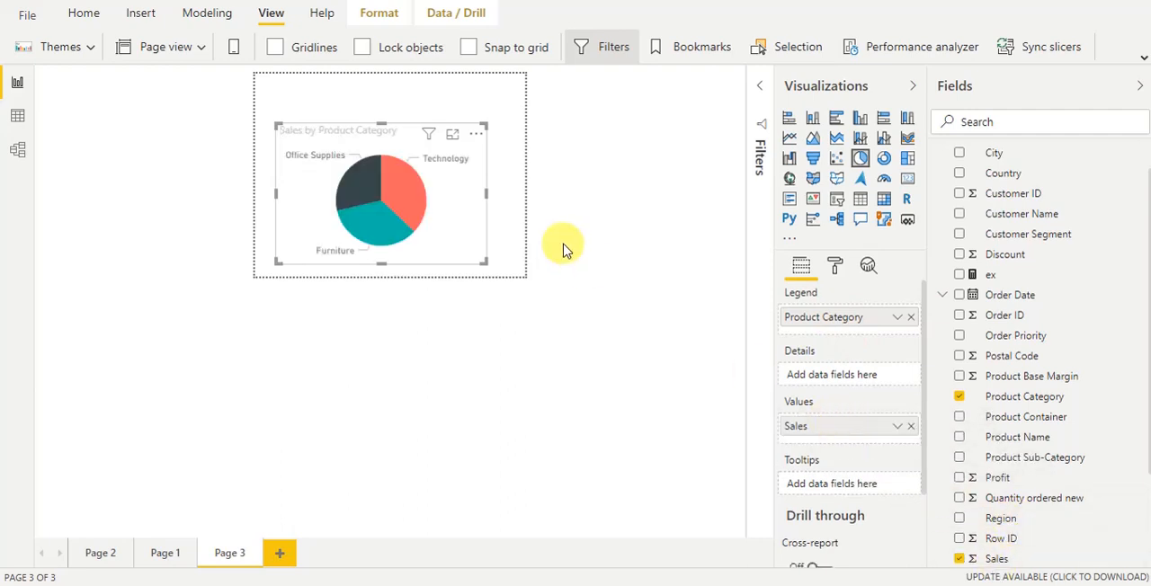
drag(450, 241, 466, 245)
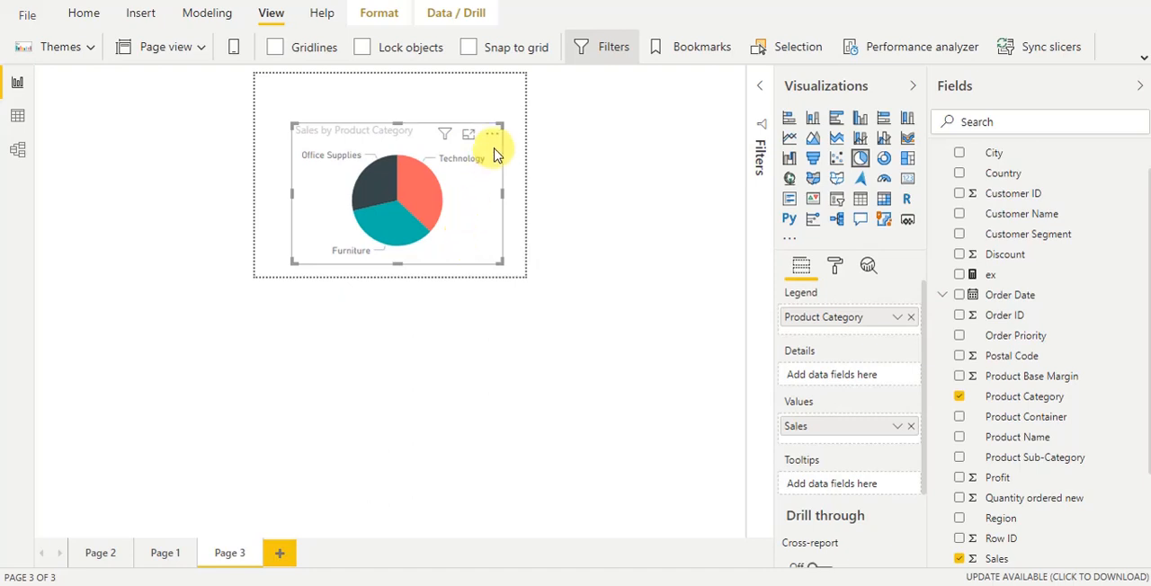
drag(502, 124, 486, 149)
click(423, 97)
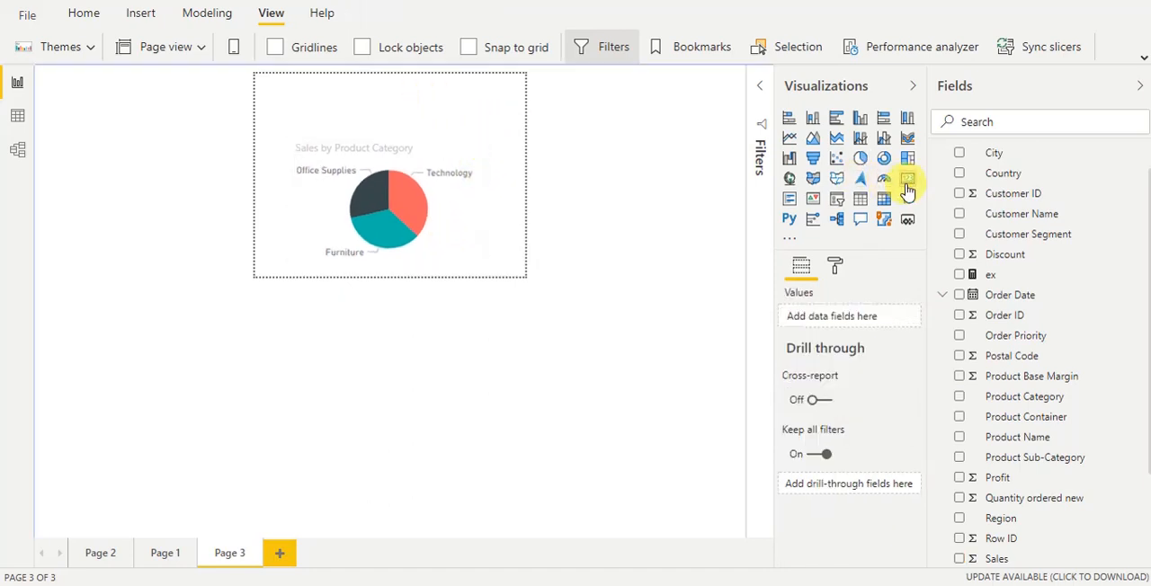
Add a card showing Sales and fit it above the pie chart on the tooltip page
click(908, 183)
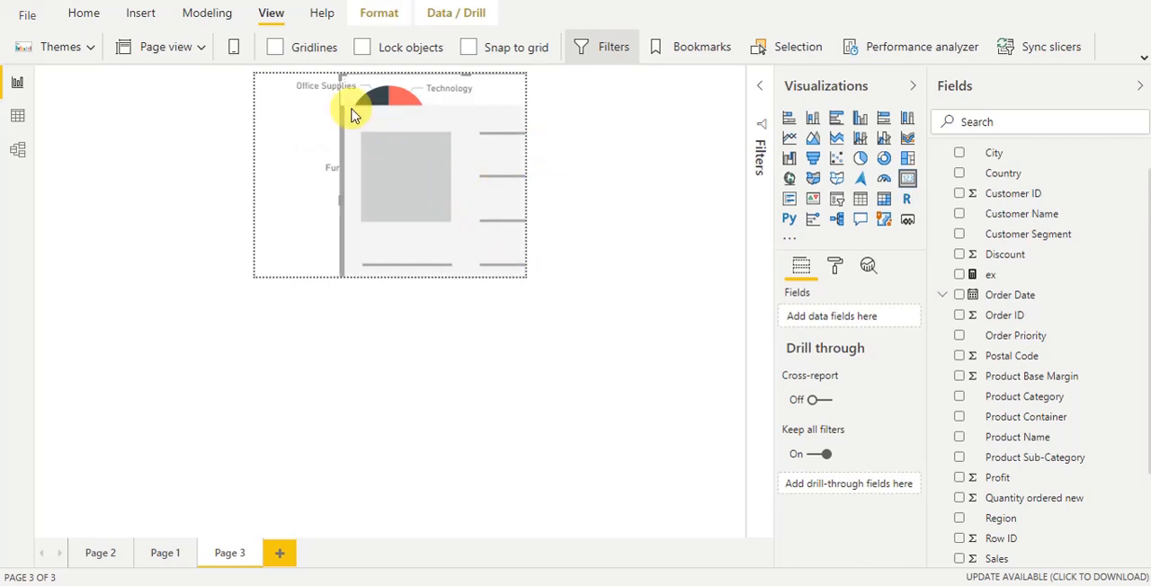
drag(343, 80, 347, 102)
drag(440, 223, 441, 121)
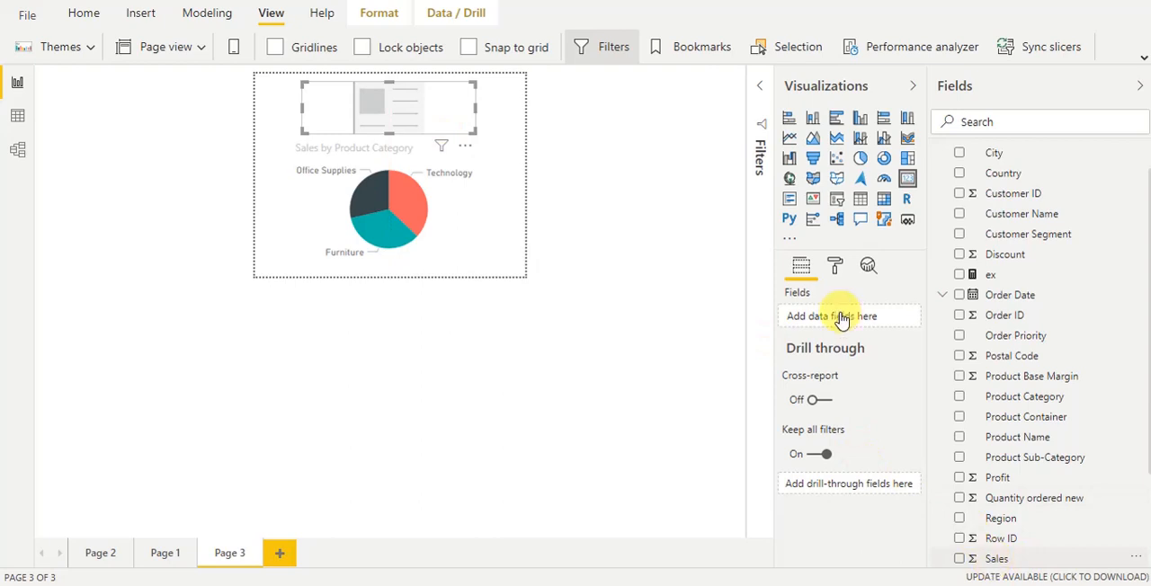
drag(842, 322, 840, 315)
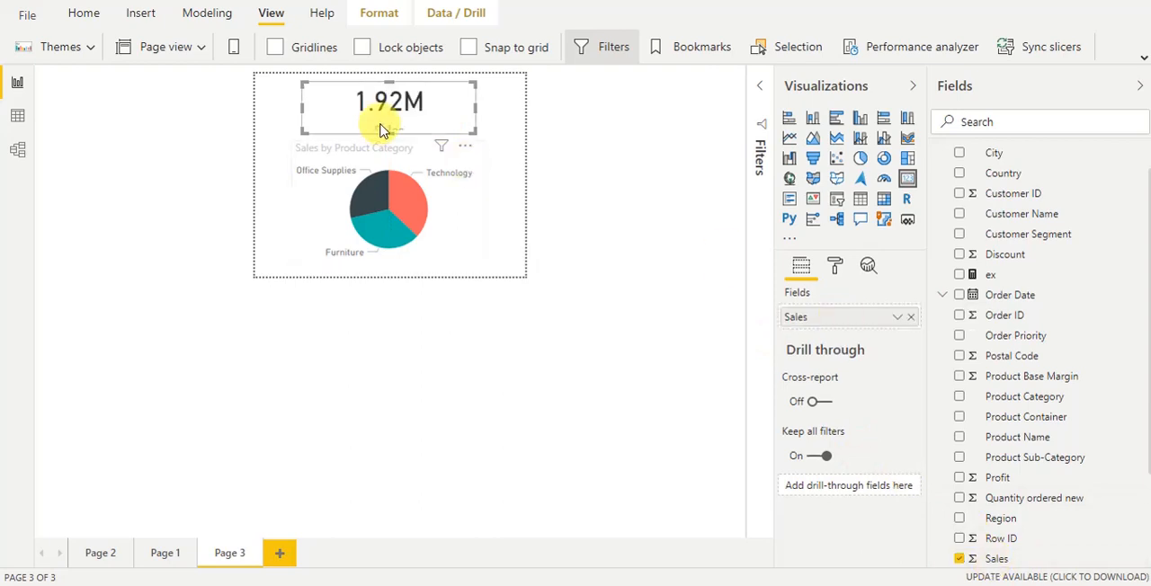
drag(385, 121, 387, 123)
Move the pie chart slightly down below the card and set its detail label style to Category, data value
click(448, 223)
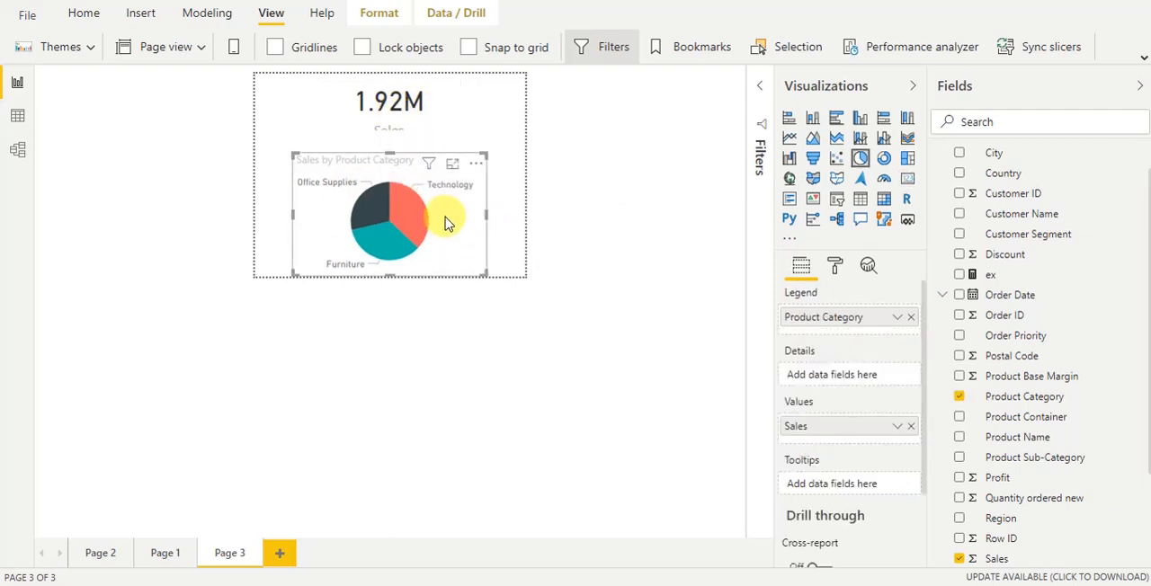
drag(447, 223, 448, 216)
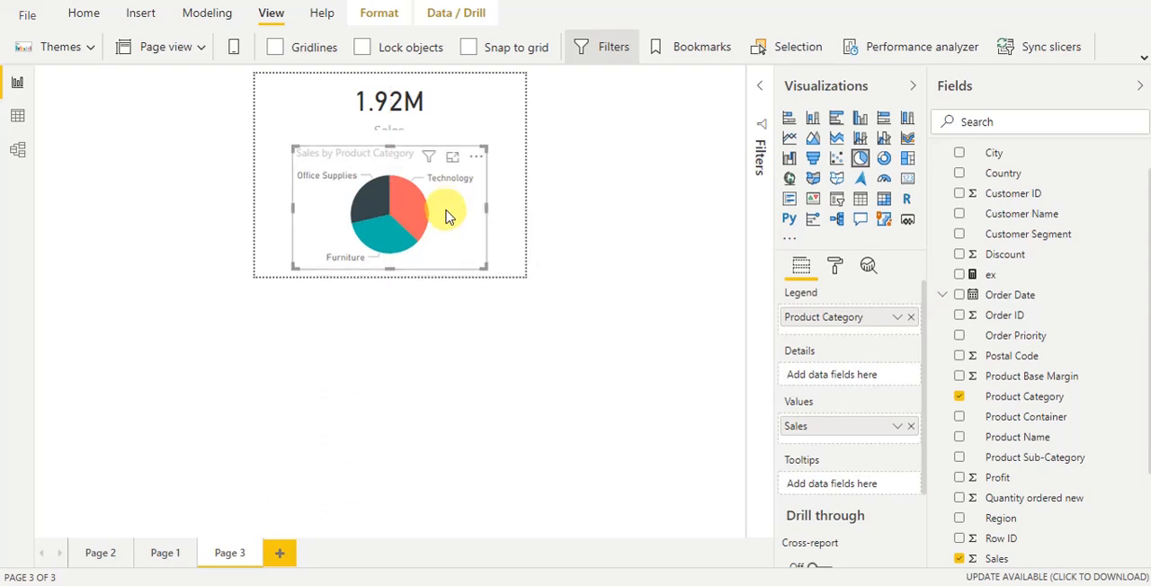
click(834, 265)
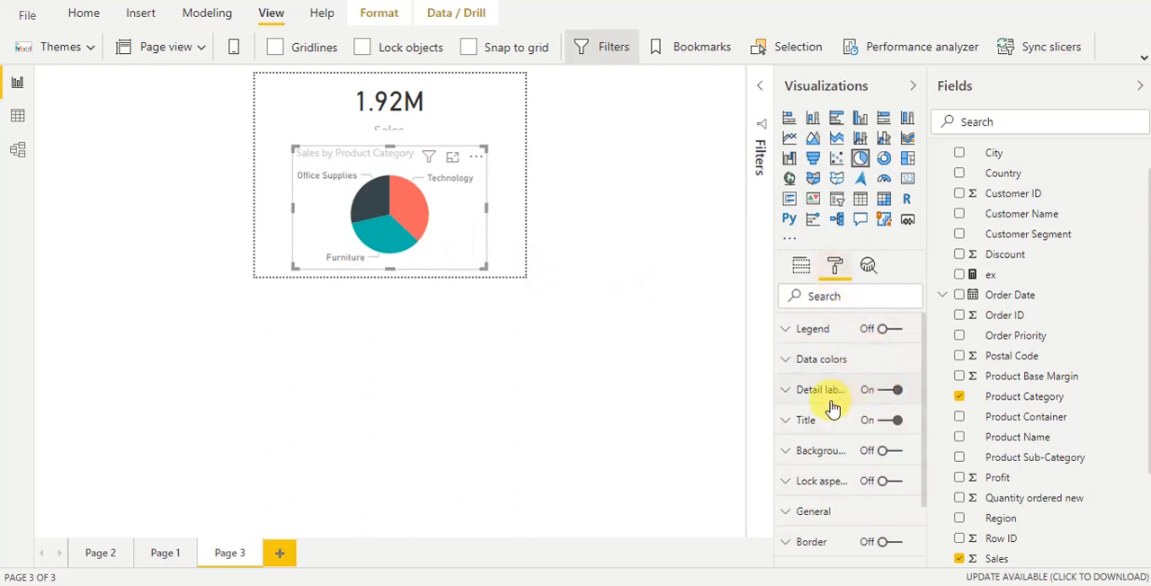
click(802, 396)
click(863, 440)
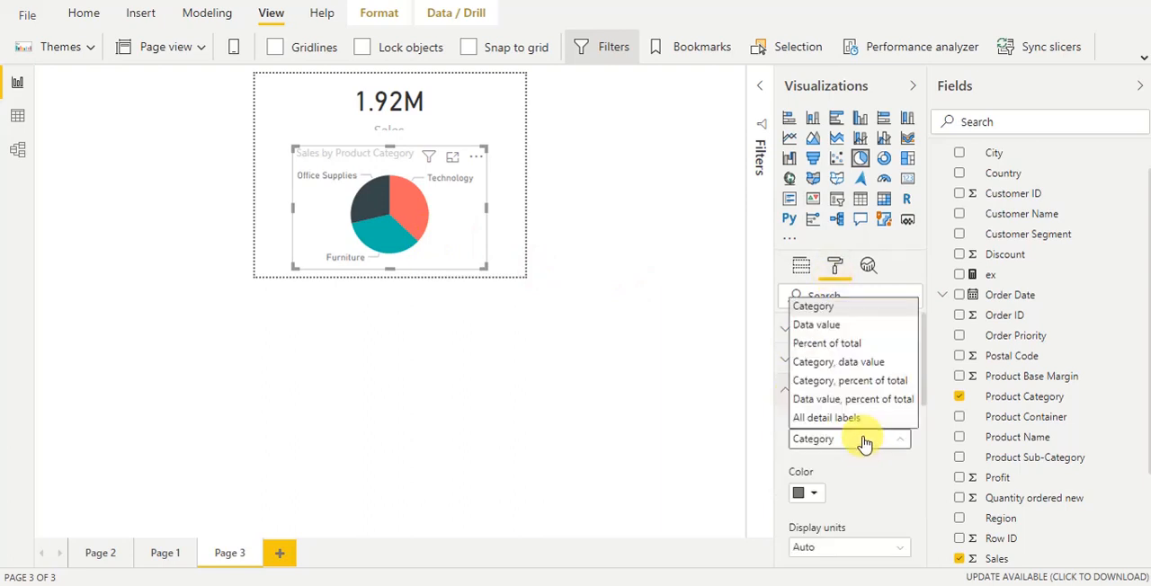
click(829, 368)
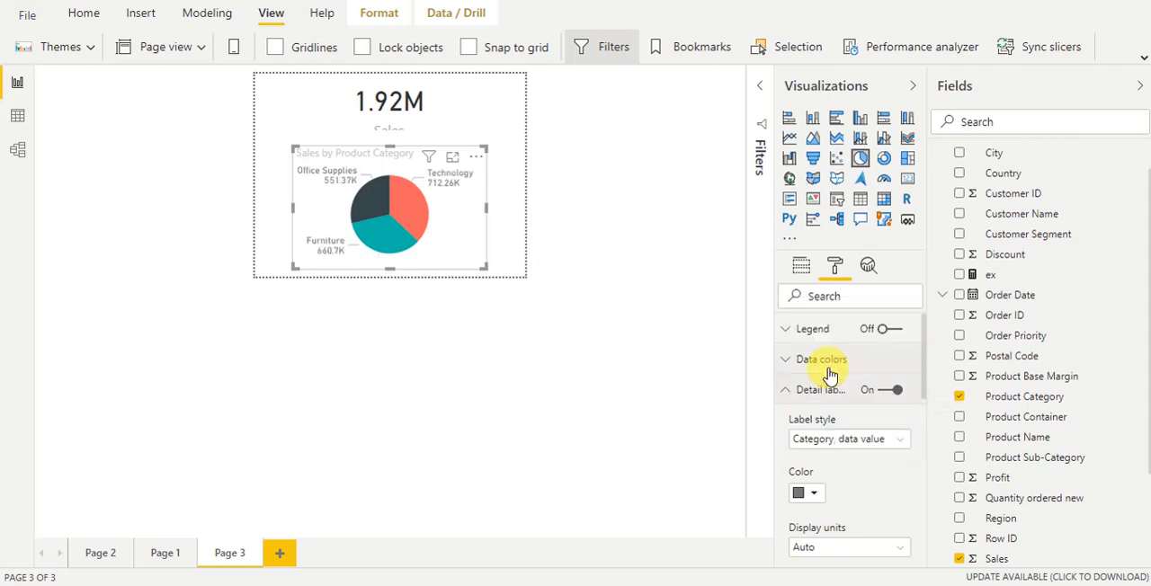
Reduce the Sales card's data label text size to 21 pt
click(401, 123)
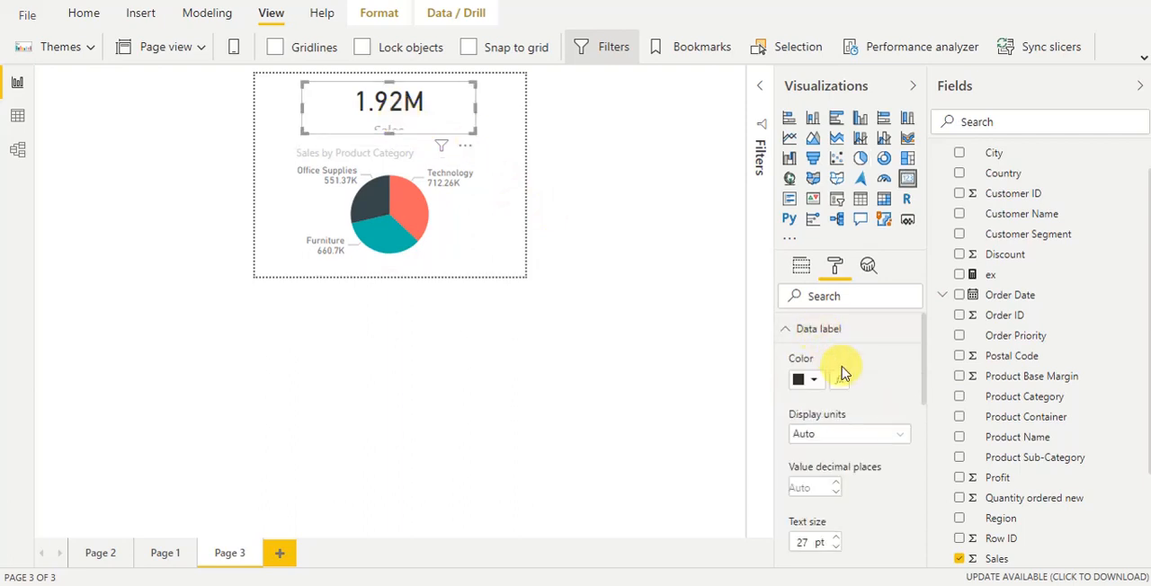
scroll(917, 391, down, 1)
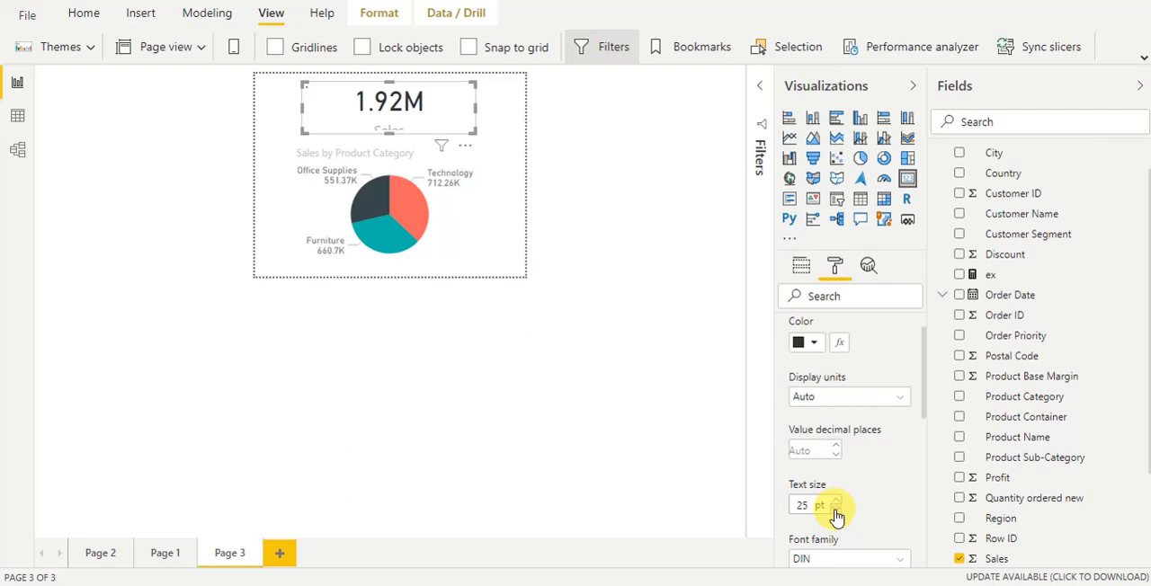
click(836, 515)
click(836, 514)
click(836, 515)
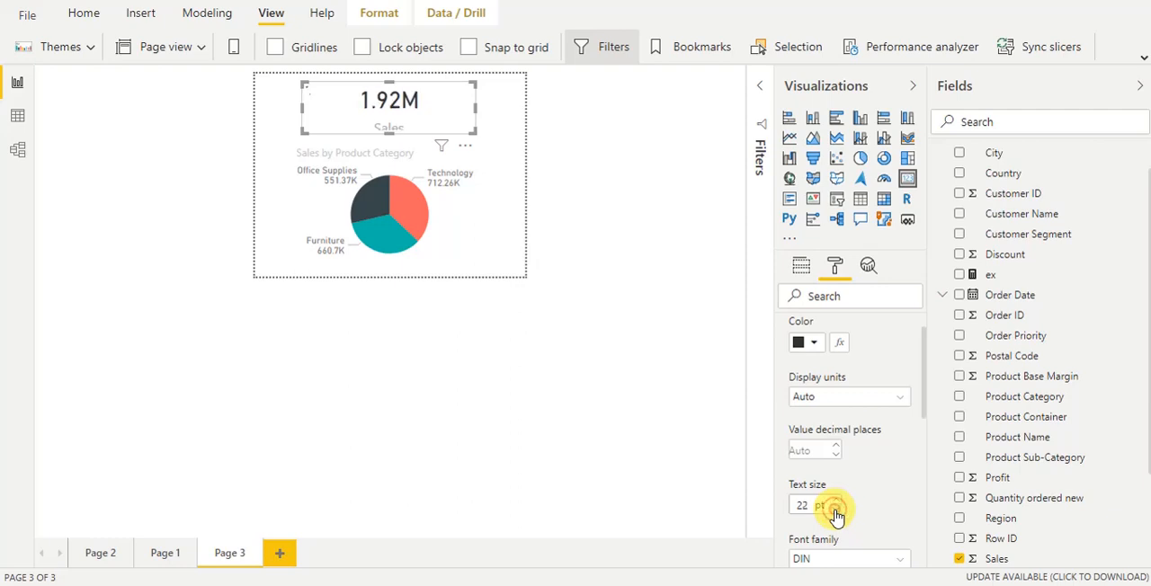
click(836, 515)
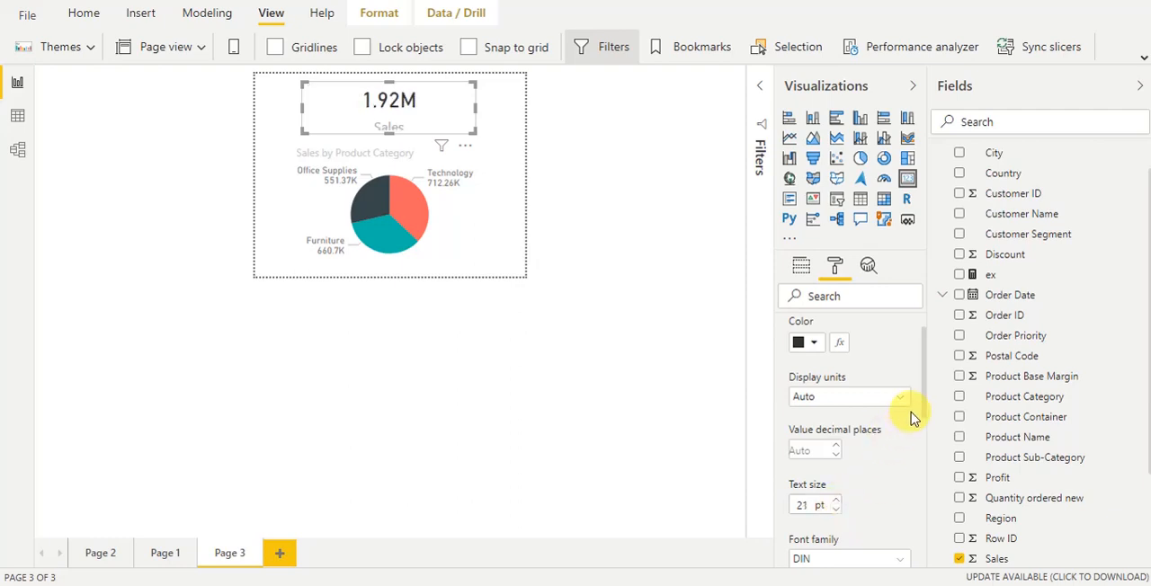
scroll(912, 395, up, 1)
click(791, 328)
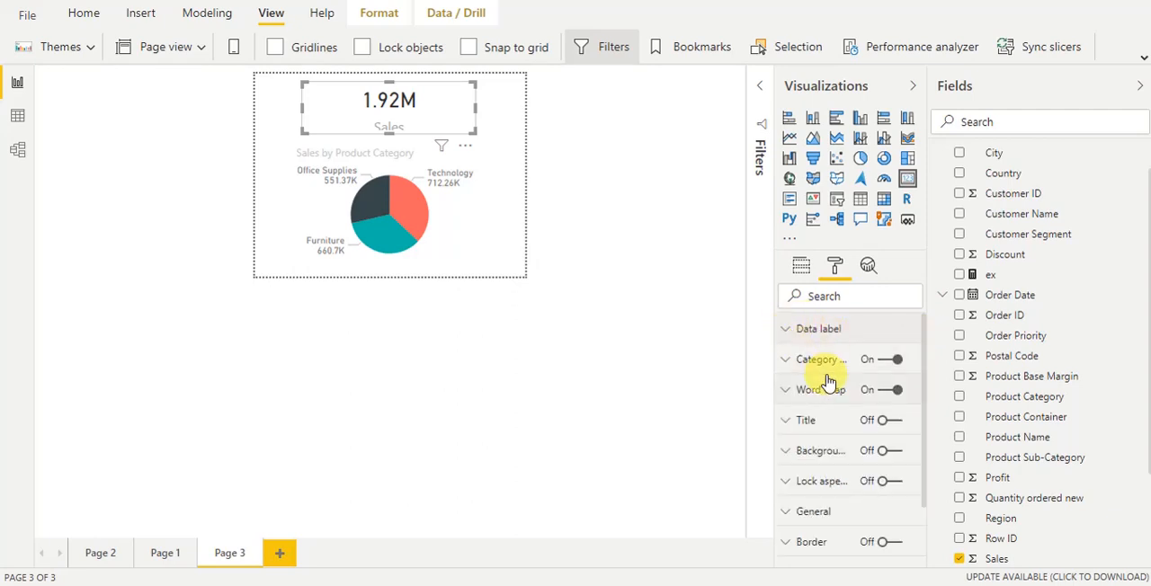
Reduce the Sales card's category label text size to 9 pt
click(822, 360)
click(836, 470)
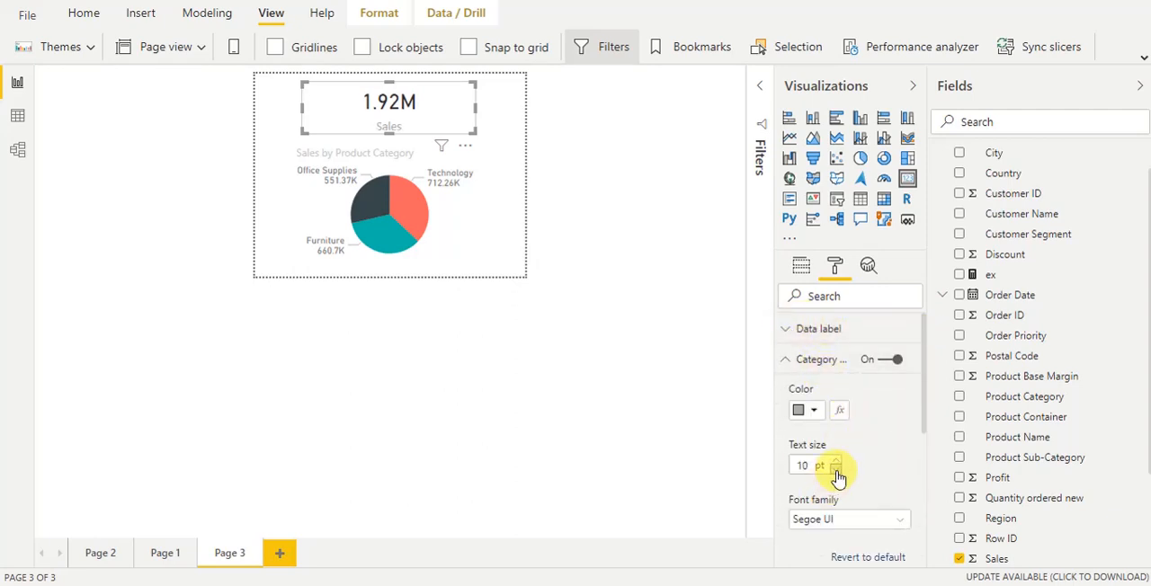
click(836, 470)
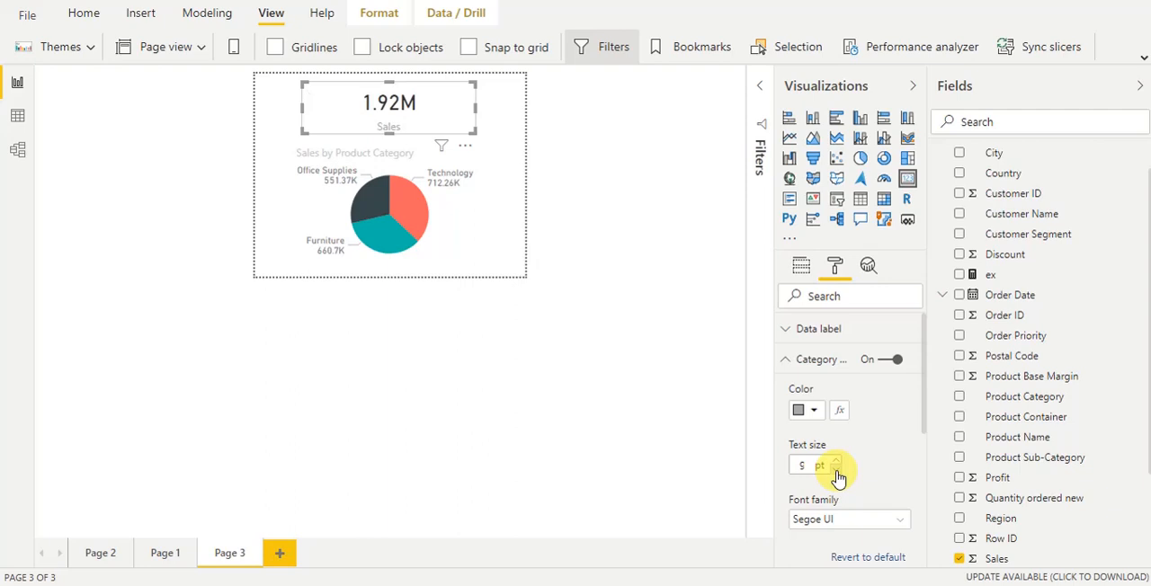
Enable the Tooltip option in Page 3's page information and rename the page as Tooltip
click(565, 284)
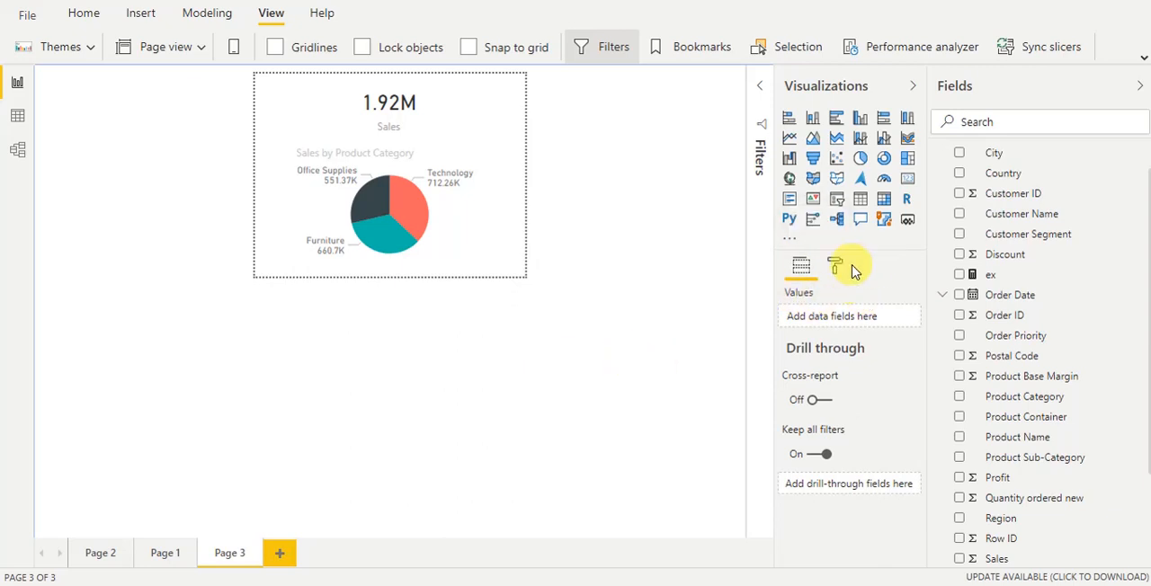
click(845, 270)
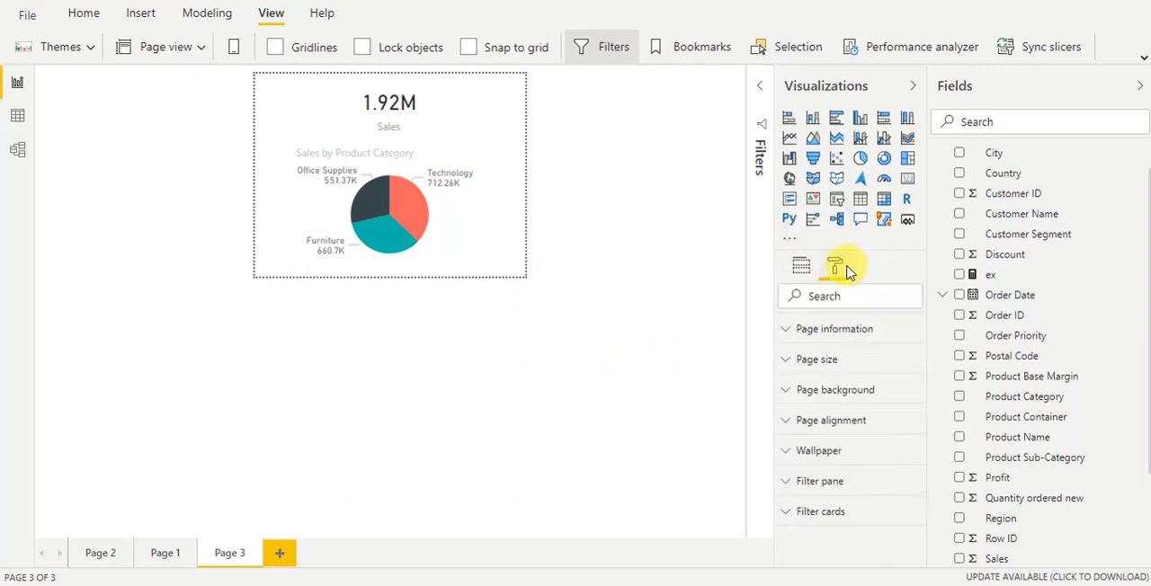
click(833, 329)
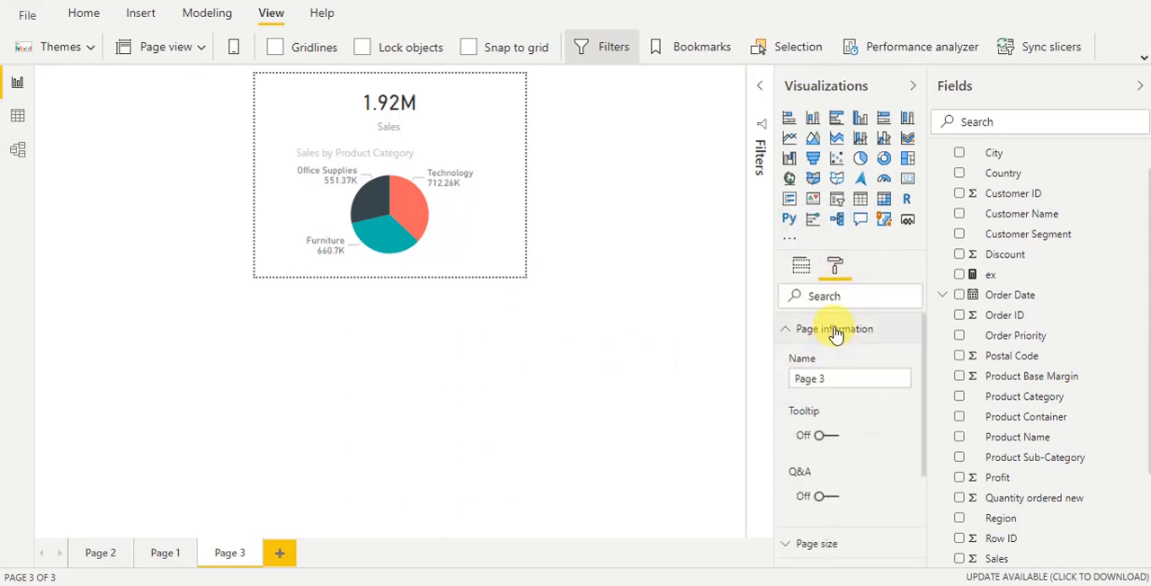
click(832, 444)
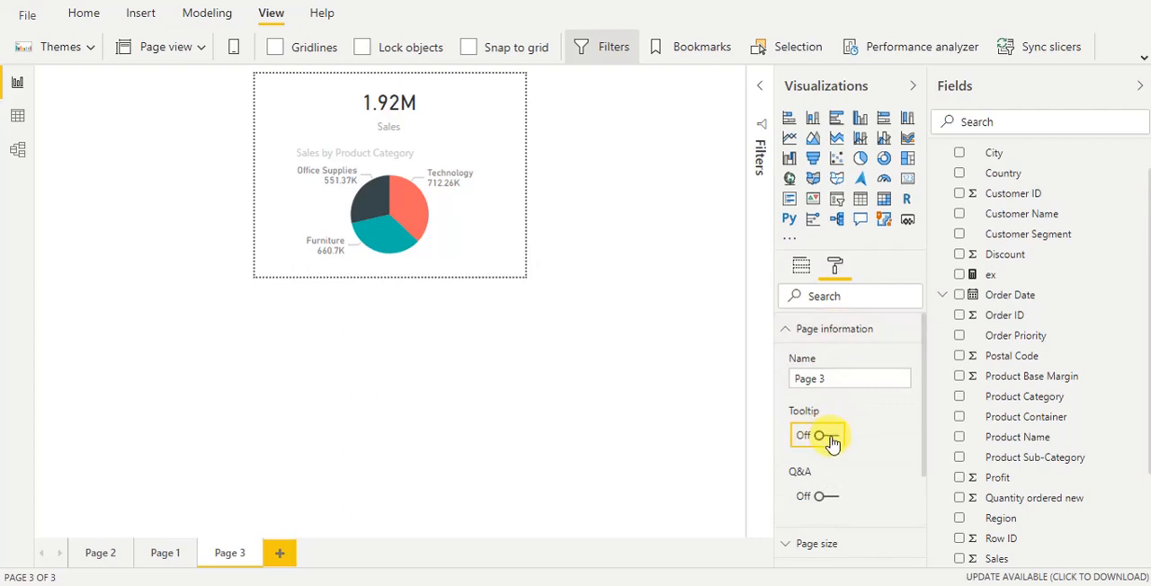
click(835, 378)
text(Too)
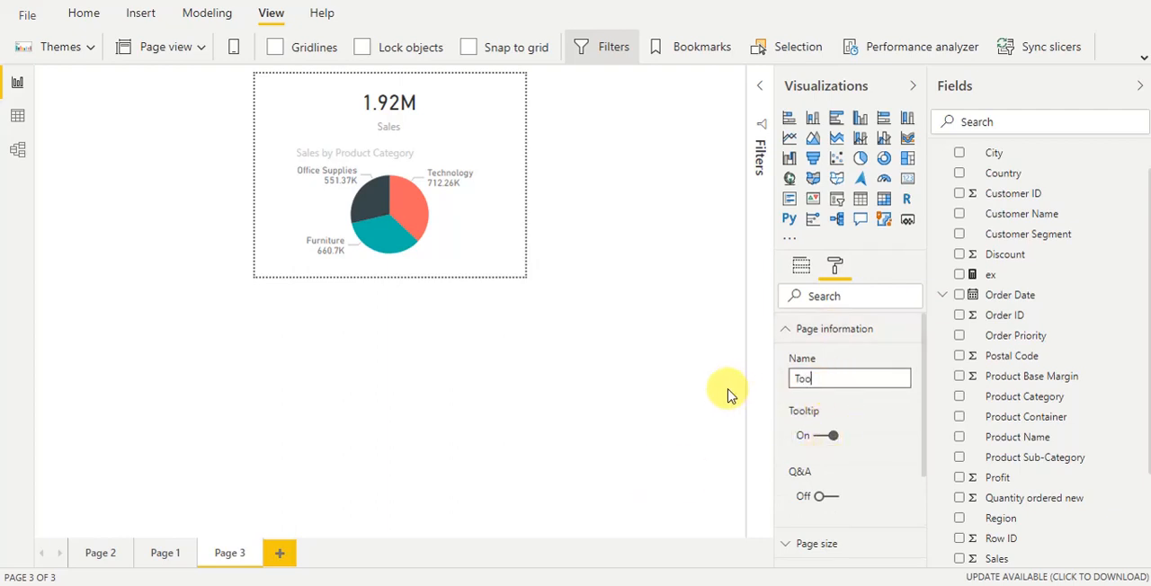
text(ltip)
click(575, 402)
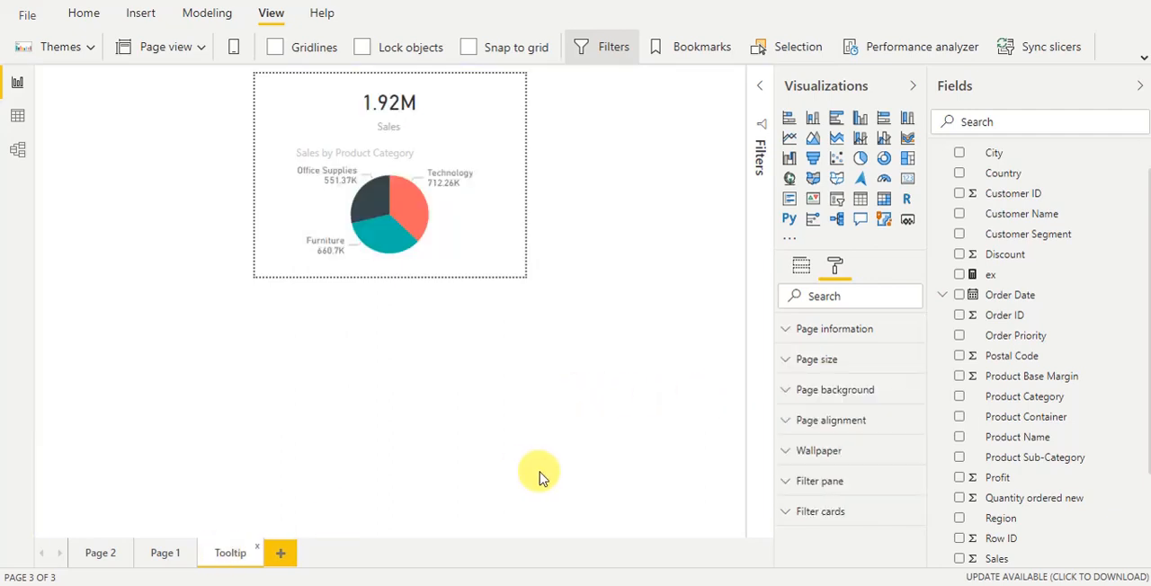
Assign the Tooltip report page as the tooltip of the Sales by Region column chart on Page 1
click(164, 554)
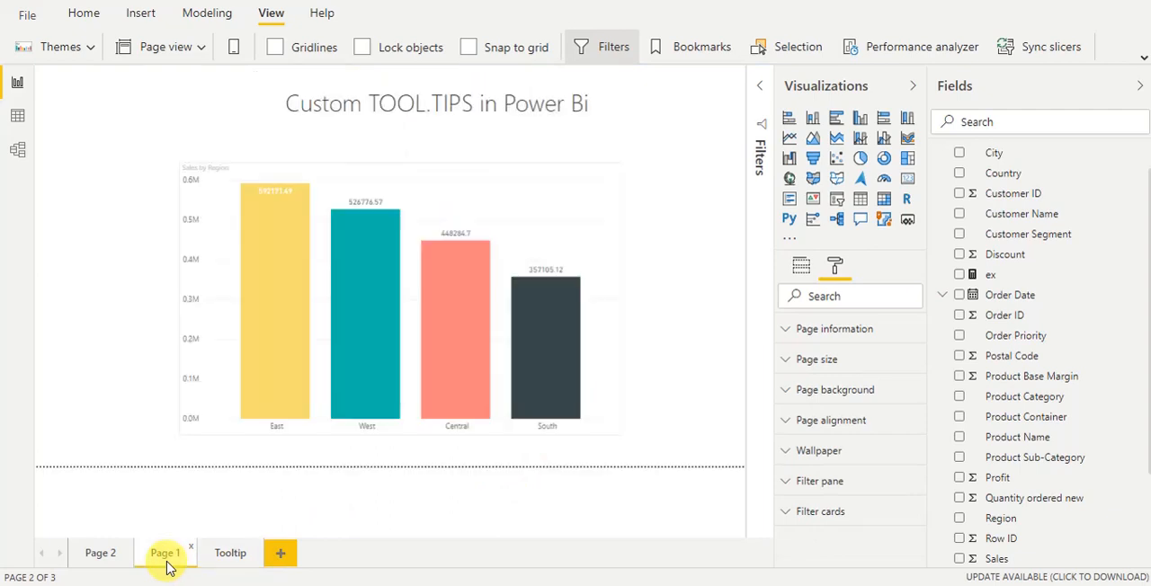
click(411, 178)
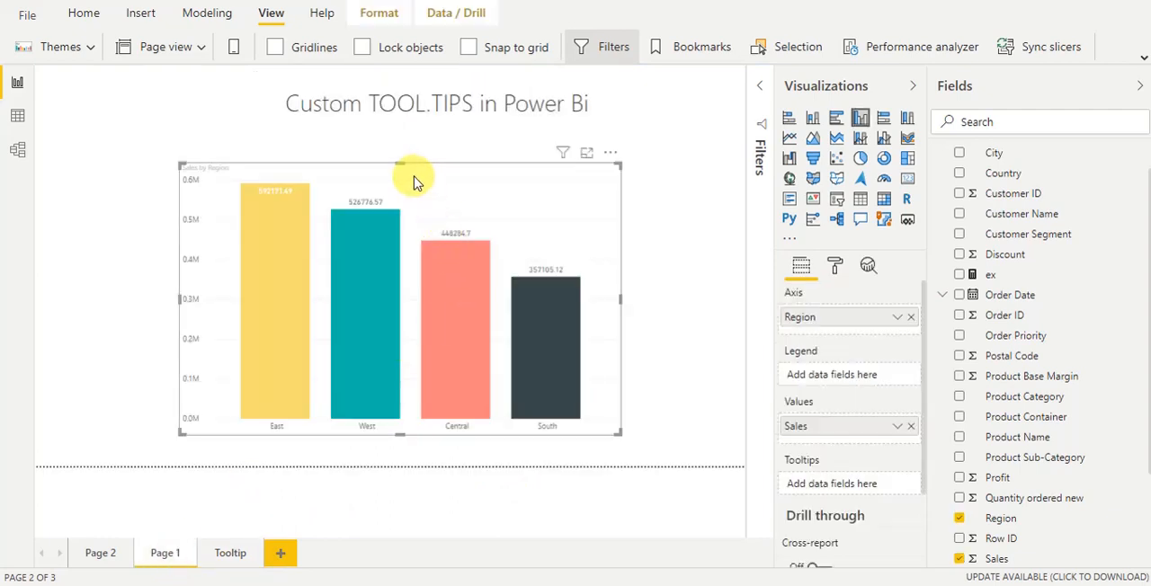
click(835, 265)
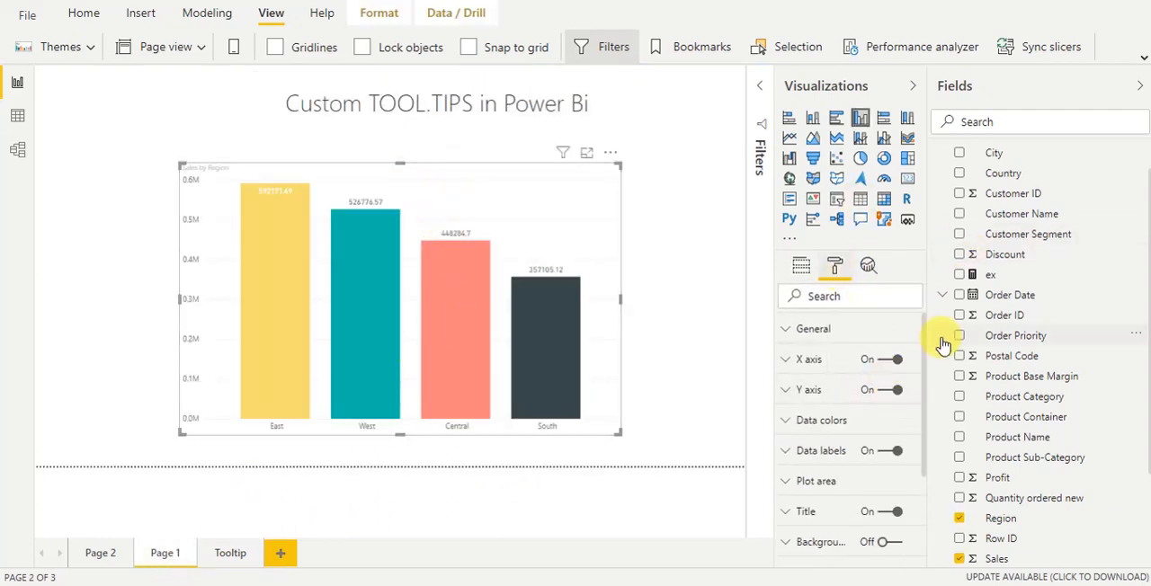
scroll(919, 385, down, 3)
drag(920, 423, 920, 441)
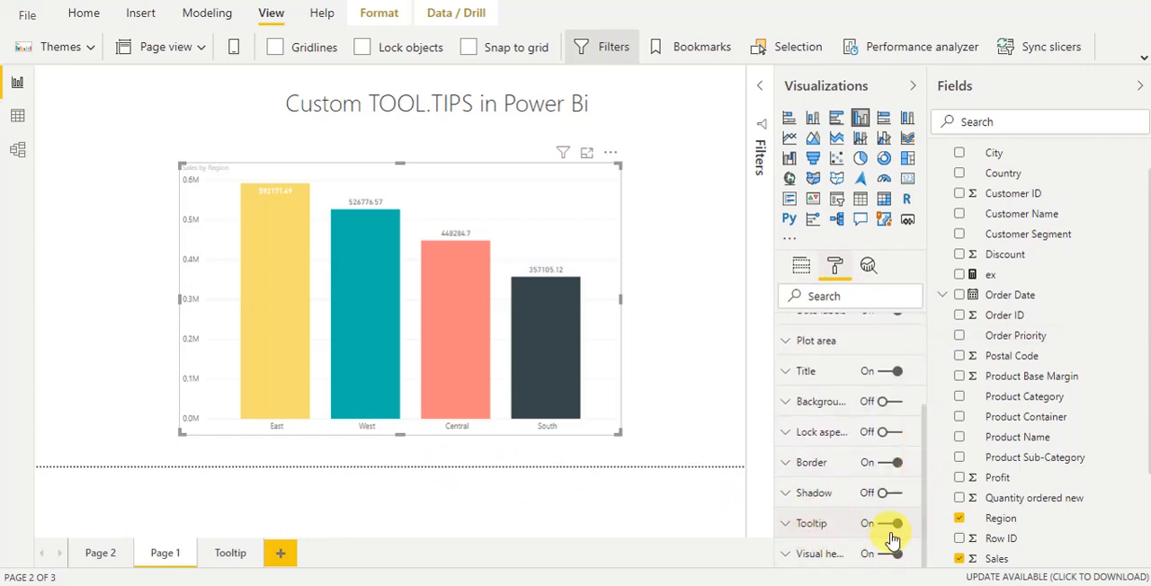
click(801, 537)
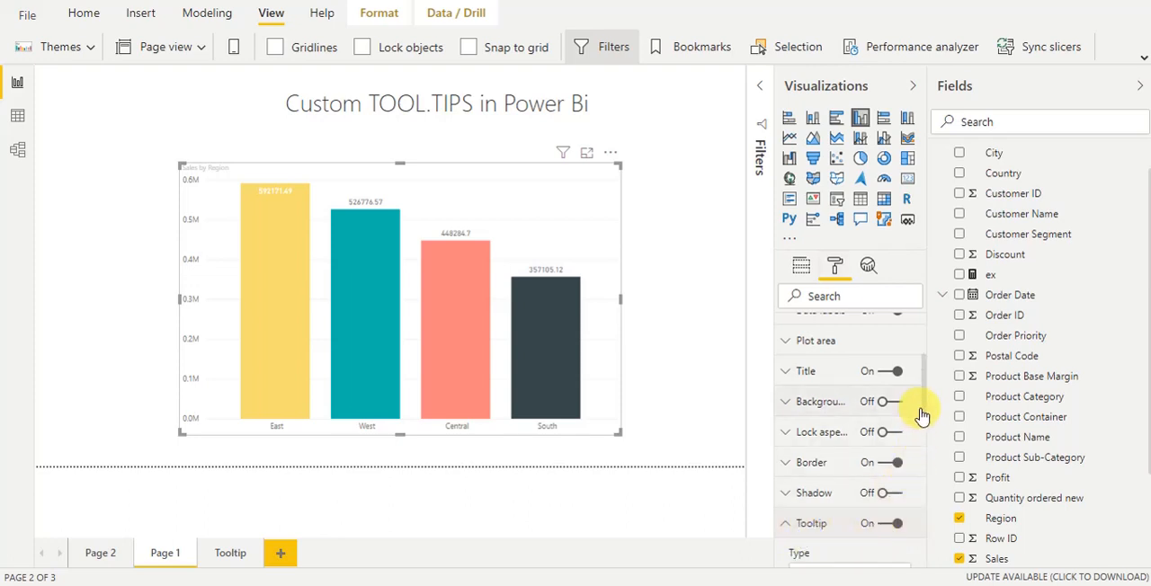
drag(917, 412, 915, 472)
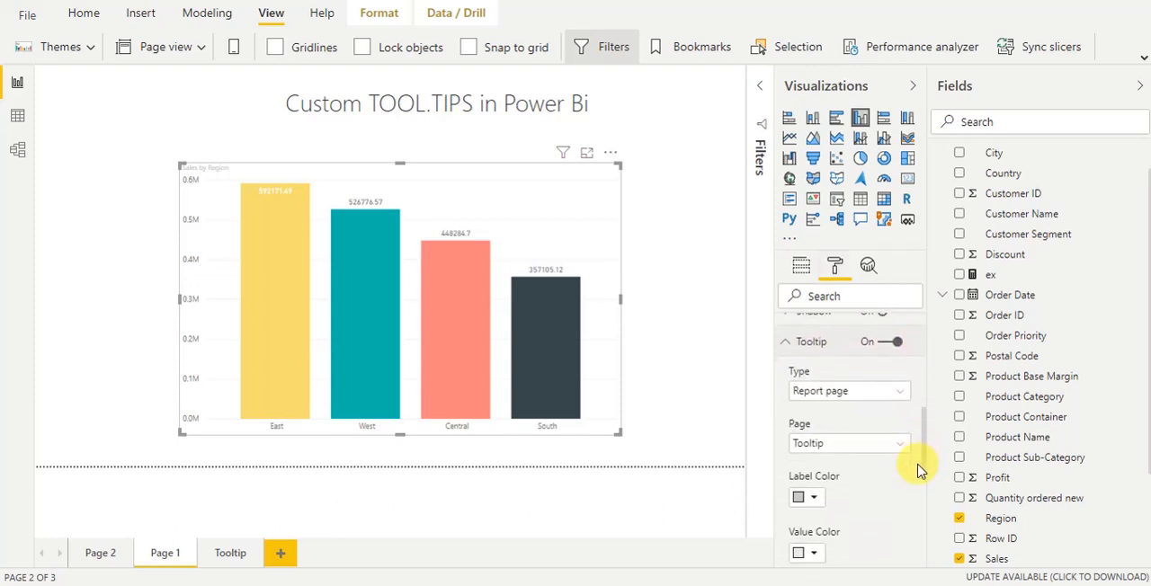
click(812, 445)
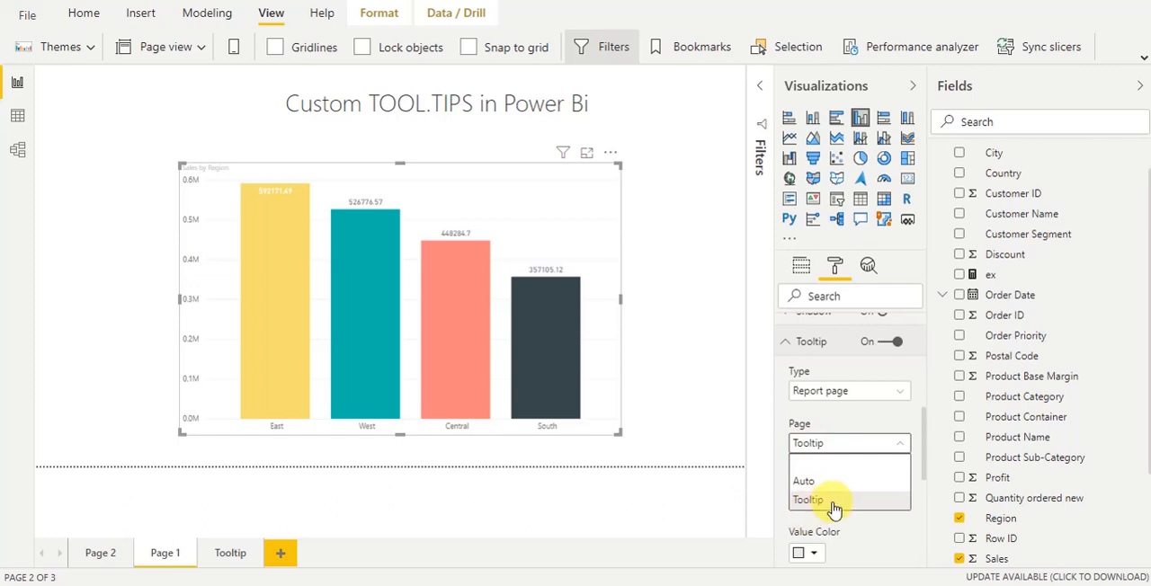
click(802, 500)
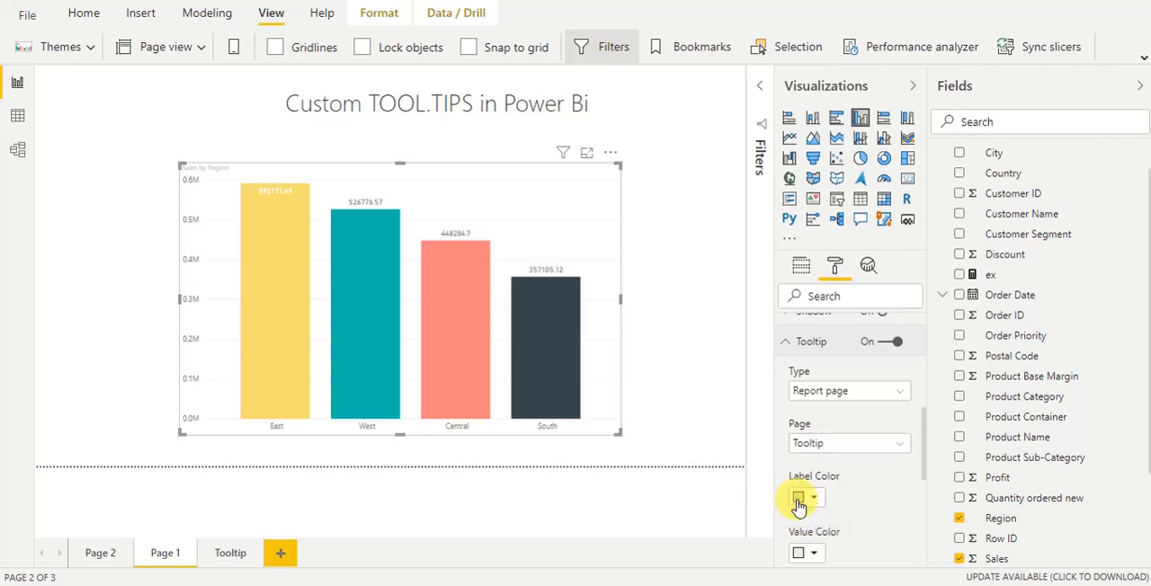
click(788, 344)
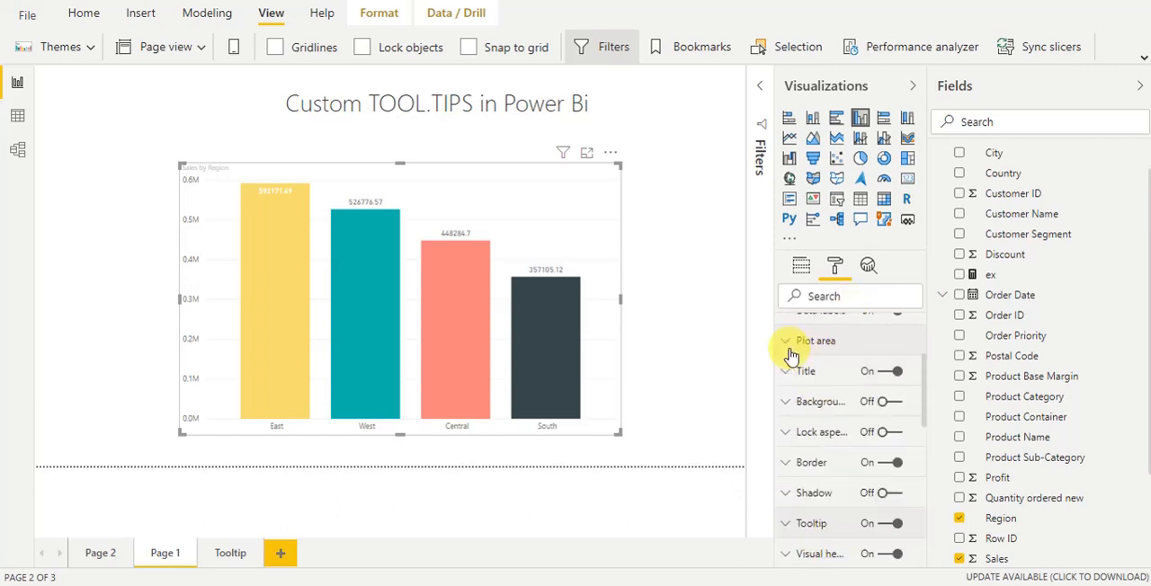
Deselect the Sales by Region chart and preview the custom tooltip on its East and South bars
click(692, 406)
mouse_move(254, 250)
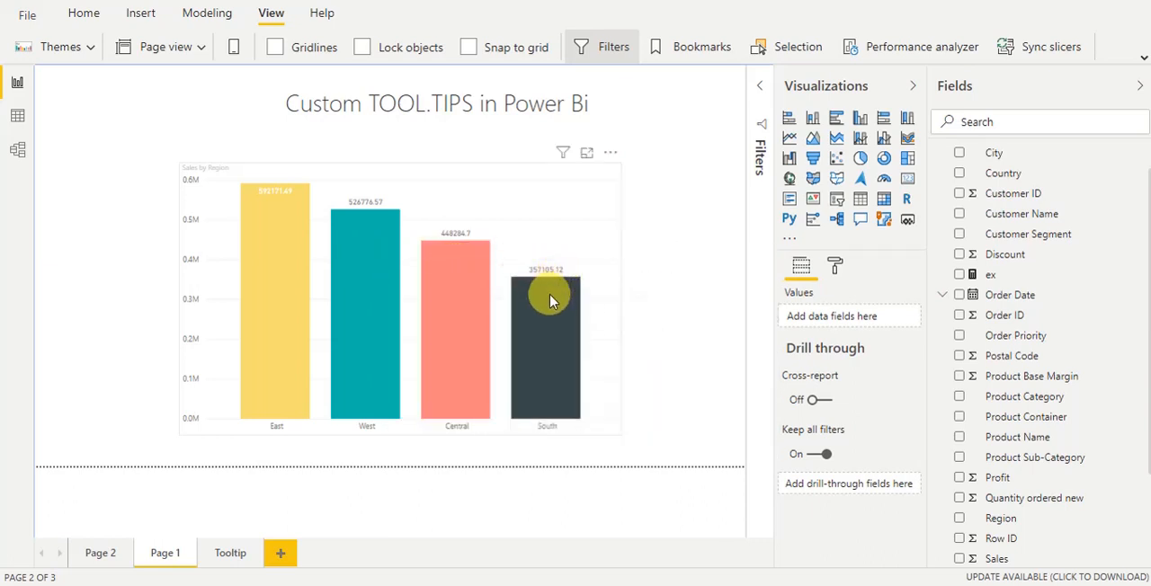
mouse_move(549, 295)
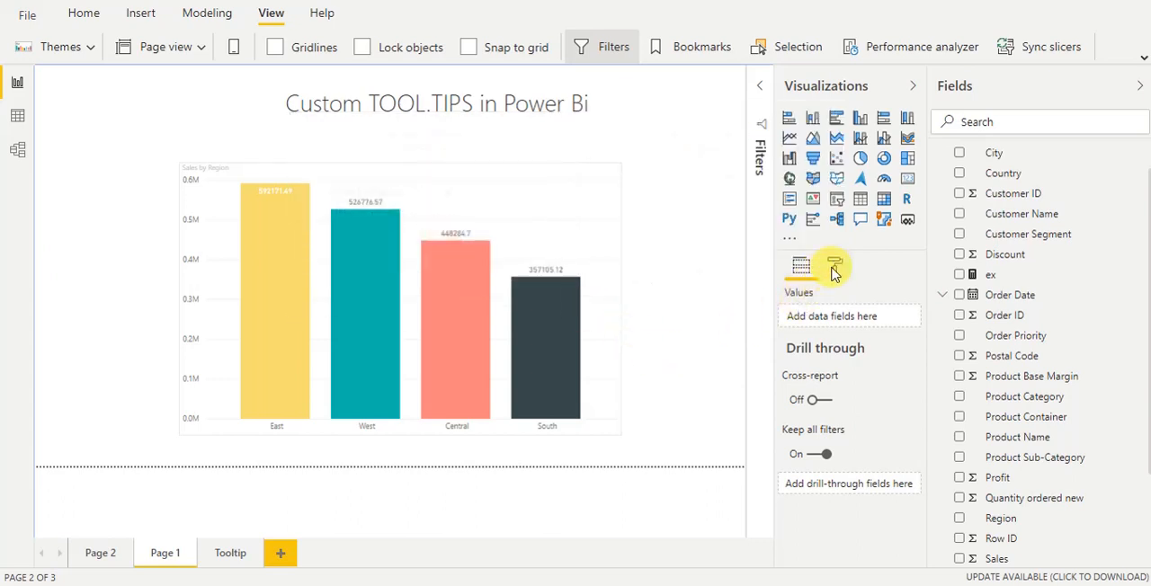
Review the Sales by Region chart's tooltip type and the report pages offered for it
click(570, 196)
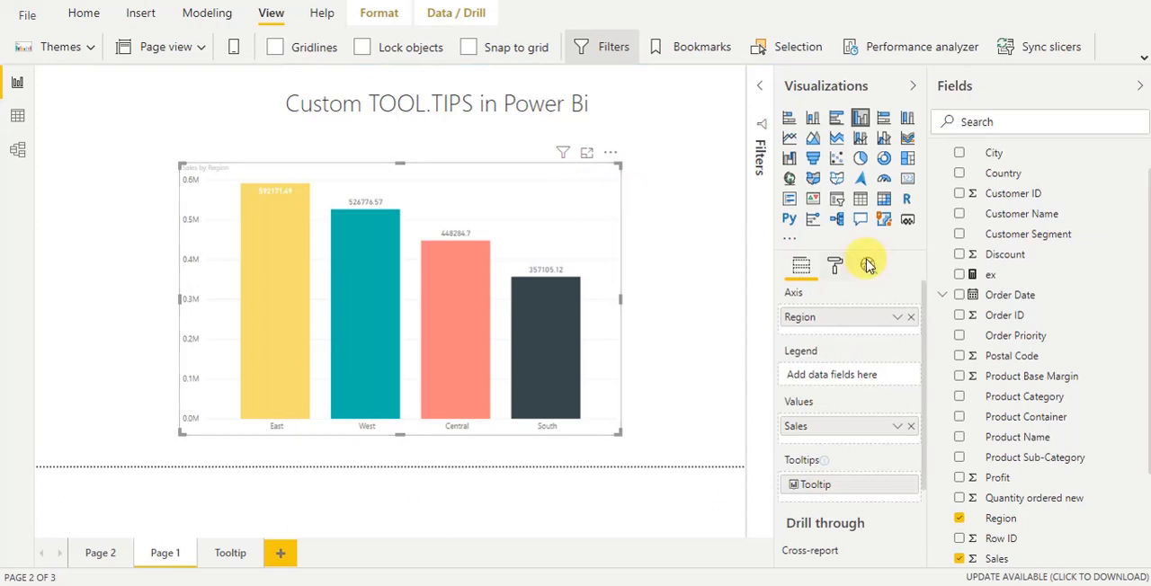
click(835, 268)
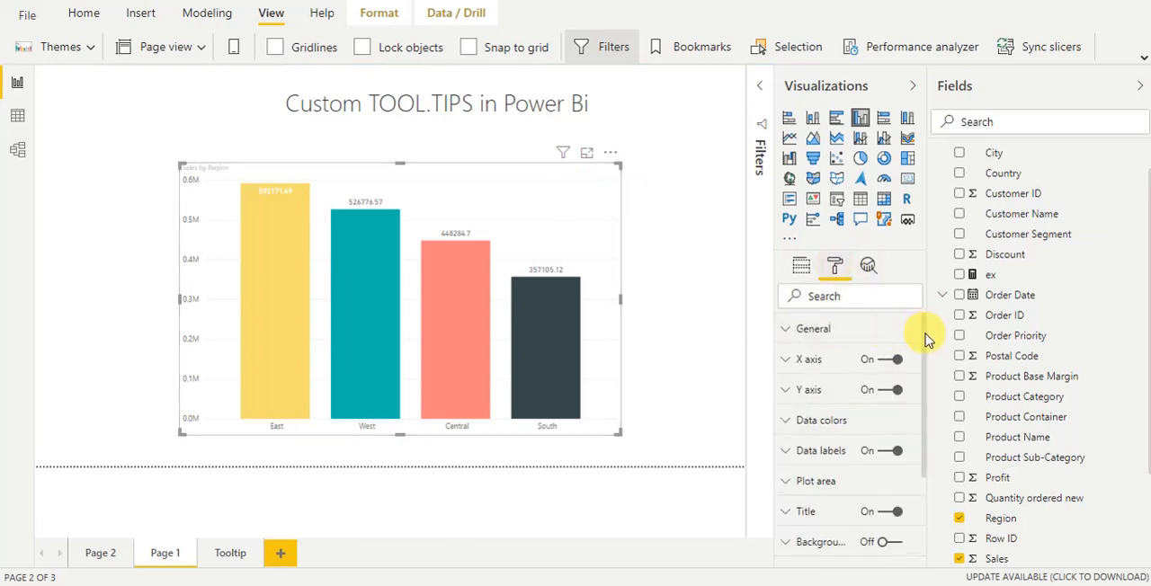
drag(917, 329, 923, 462)
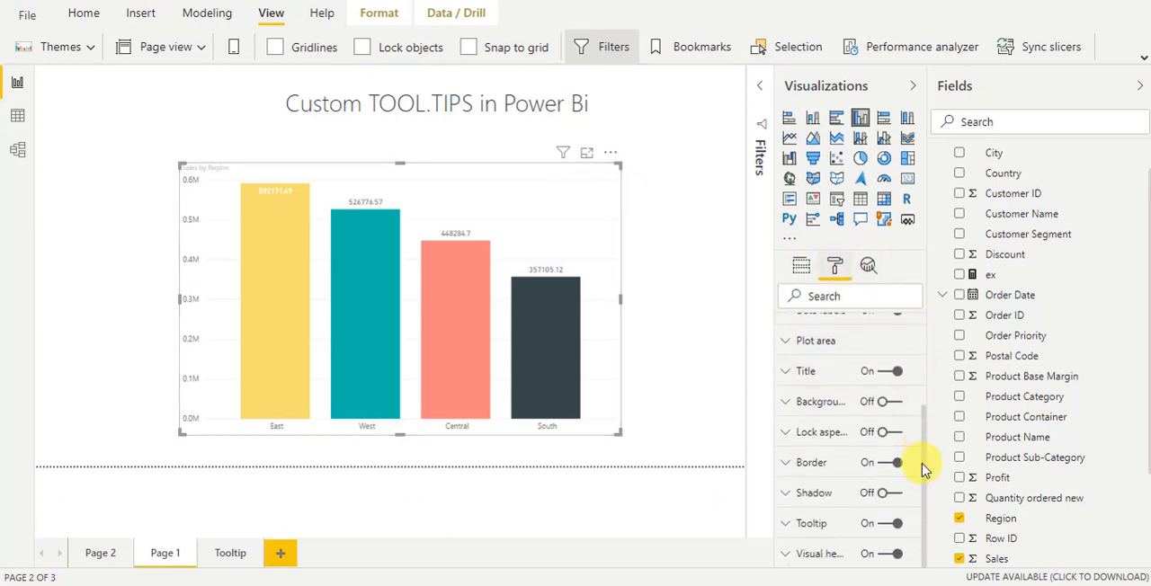
click(794, 529)
scroll(917, 454, down, 3)
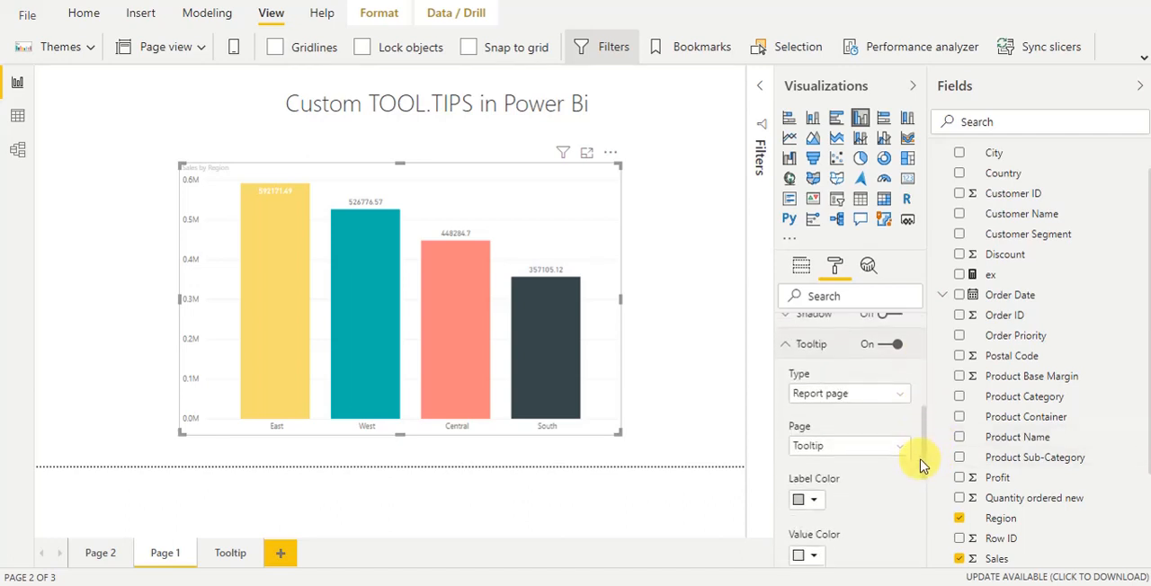
click(809, 440)
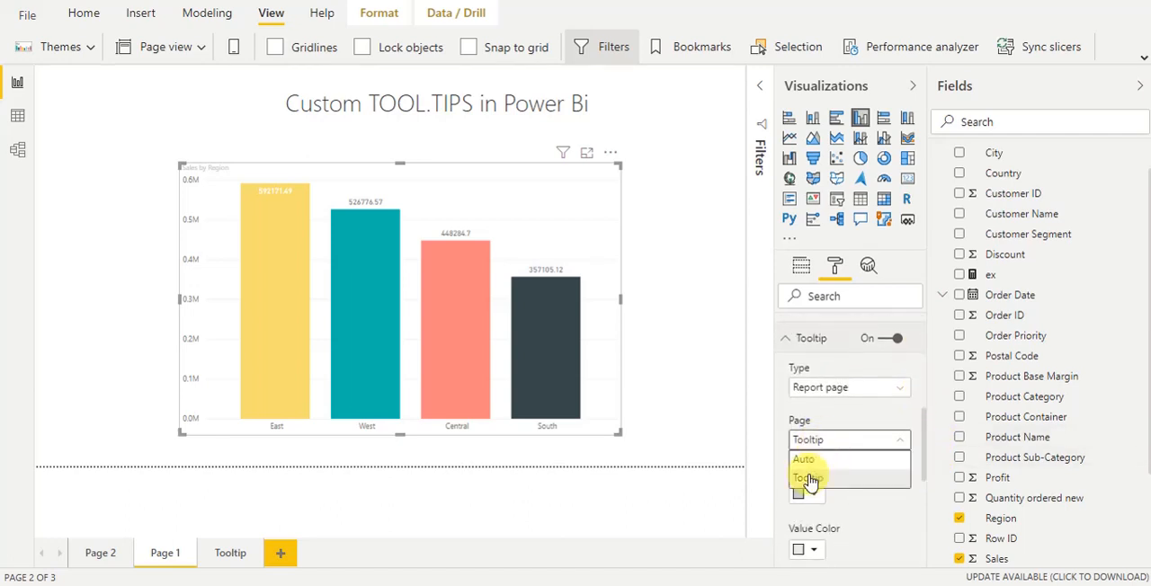
Review the Tooltip page's view options and its page information settings
click(230, 553)
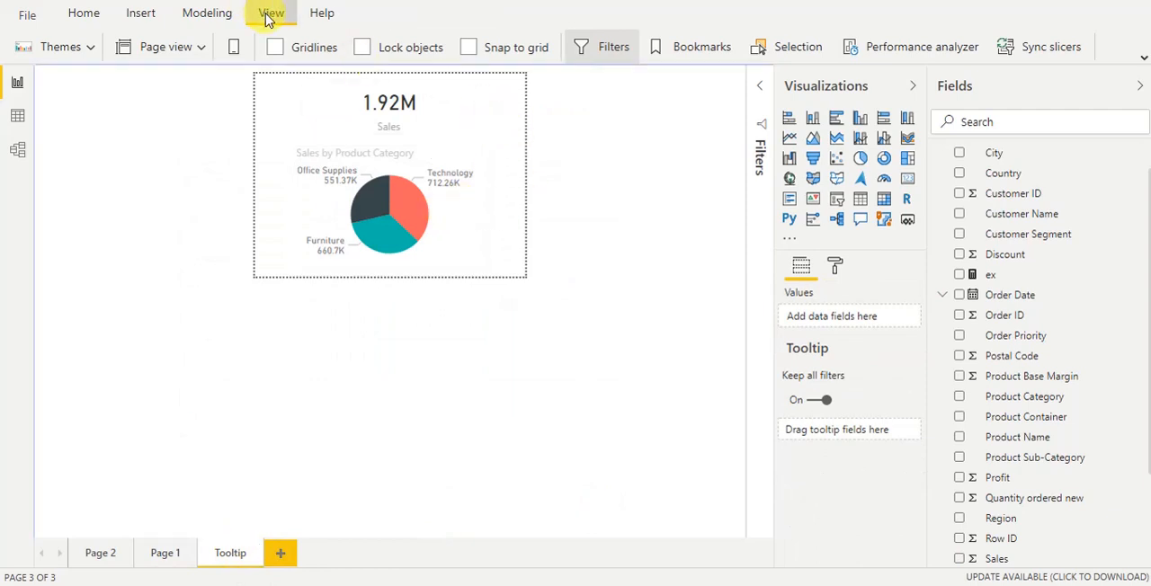
click(199, 52)
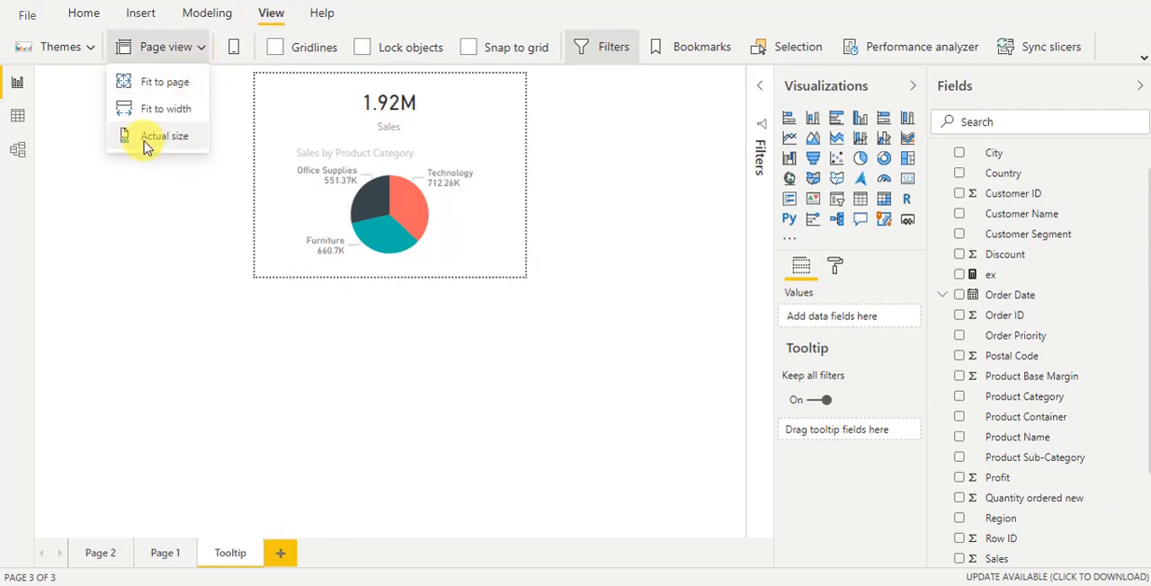
click(500, 234)
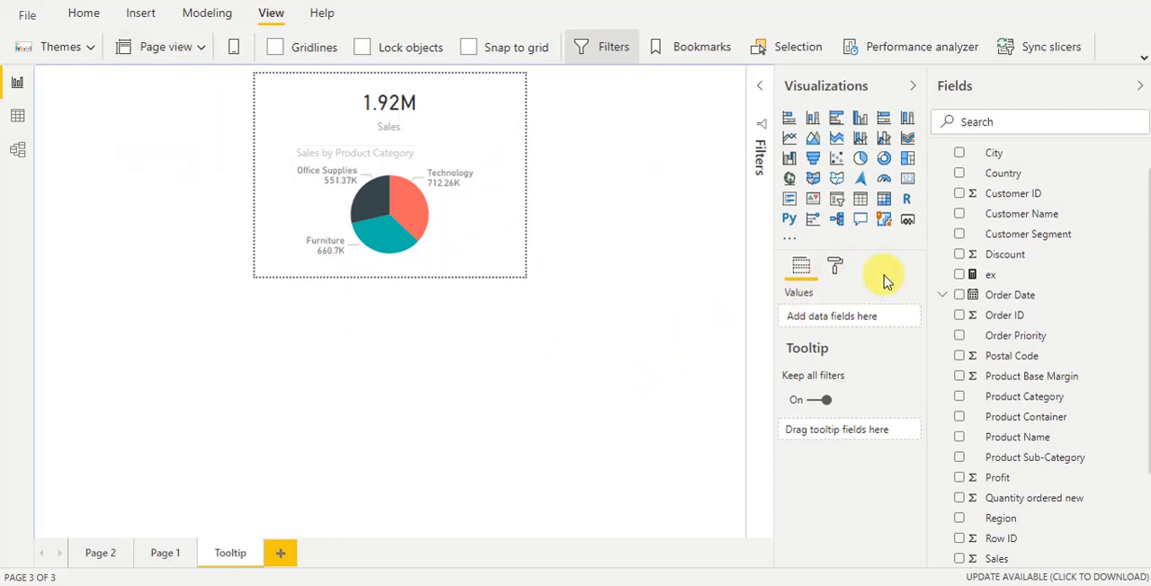
click(836, 267)
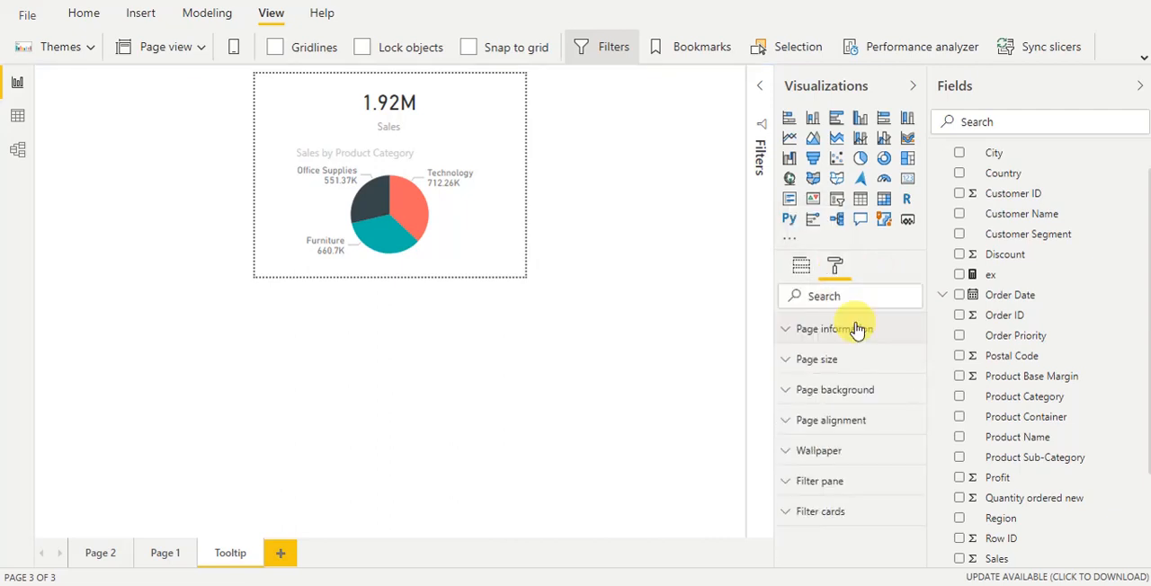
click(856, 330)
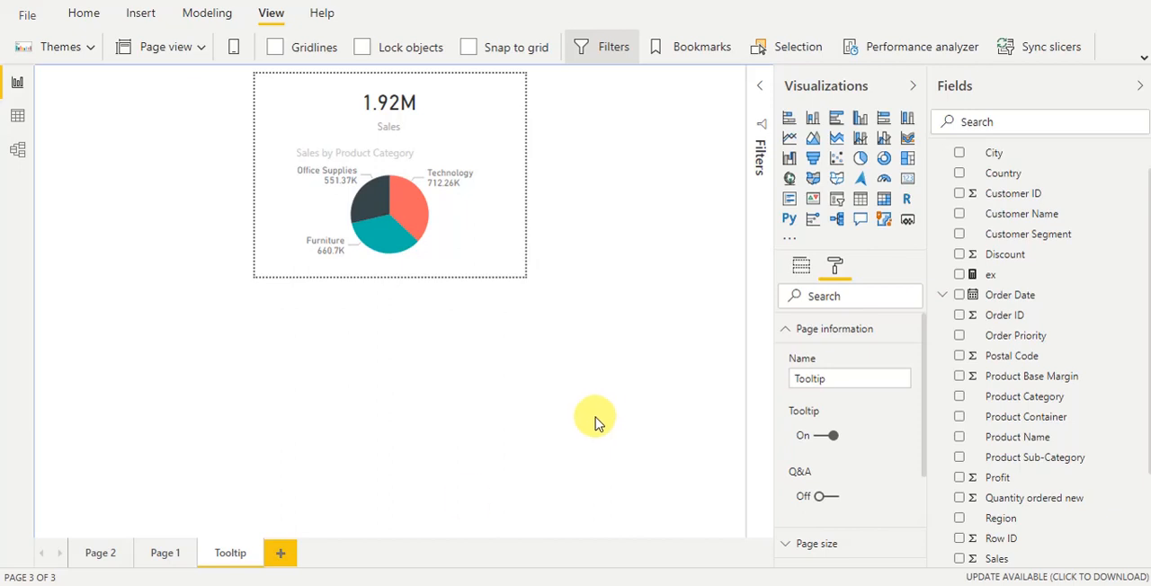
Return to Page 1 and check the custom tooltip on the East bar
click(165, 552)
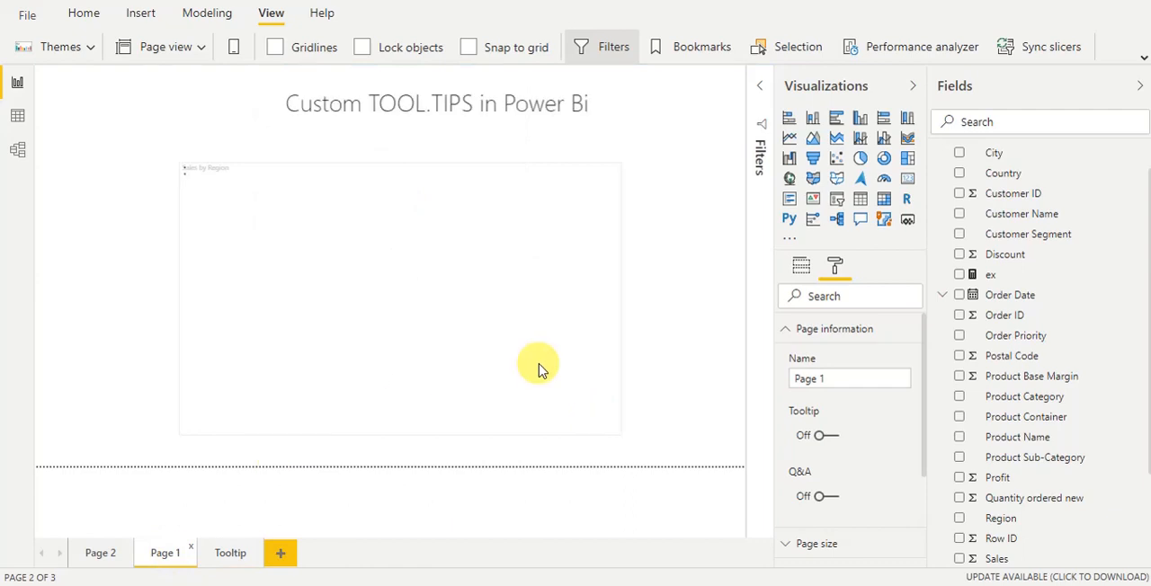
mouse_move(290, 225)
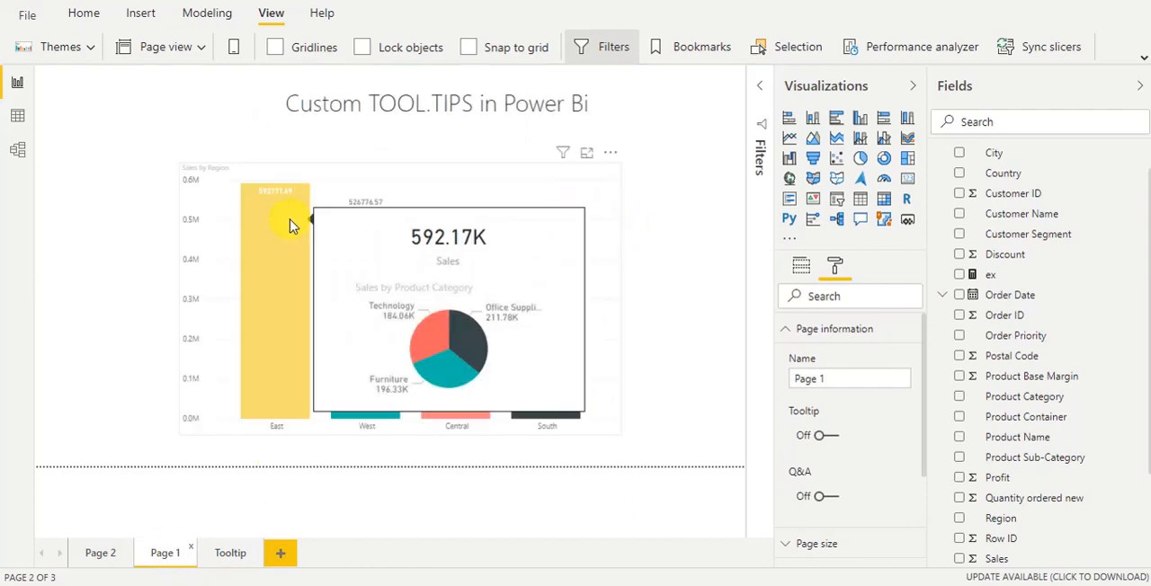